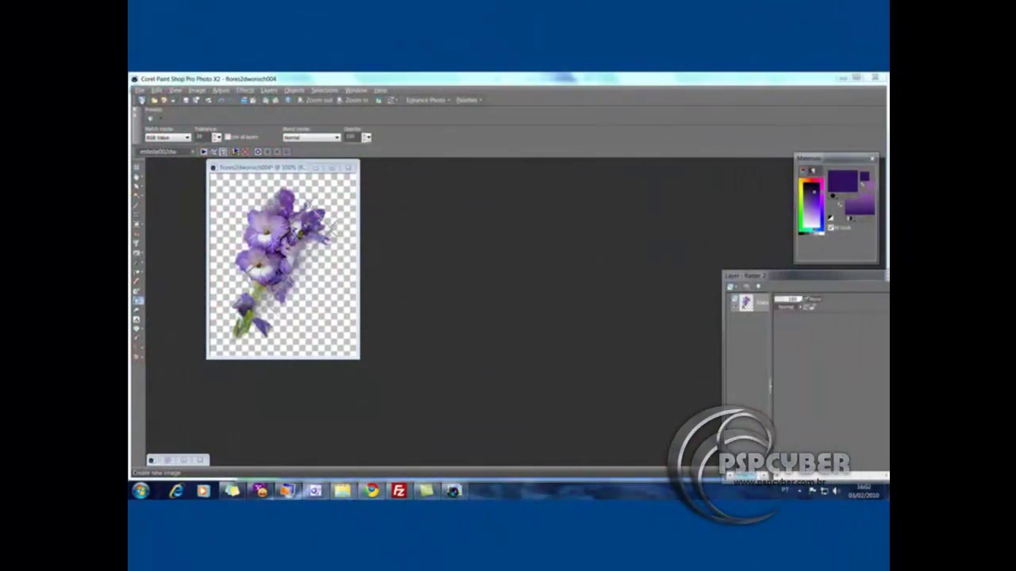
Step: Create a transparent 1024 x 450 pixel raster image and flood-fill it with the purple foreground gradient
left_click(143, 100)
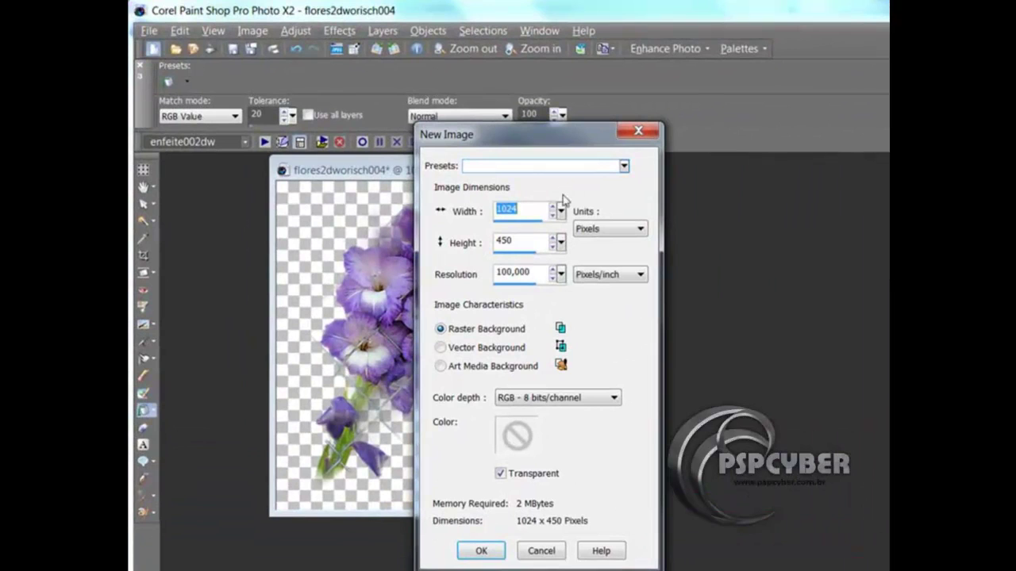
left_click_drag(517, 241, 492, 241)
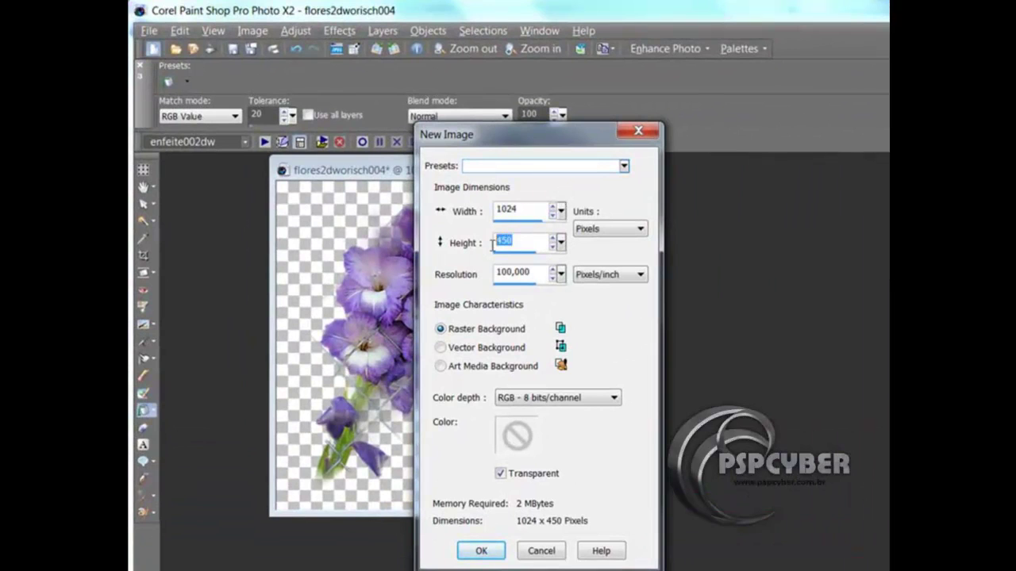
left_click(496, 553)
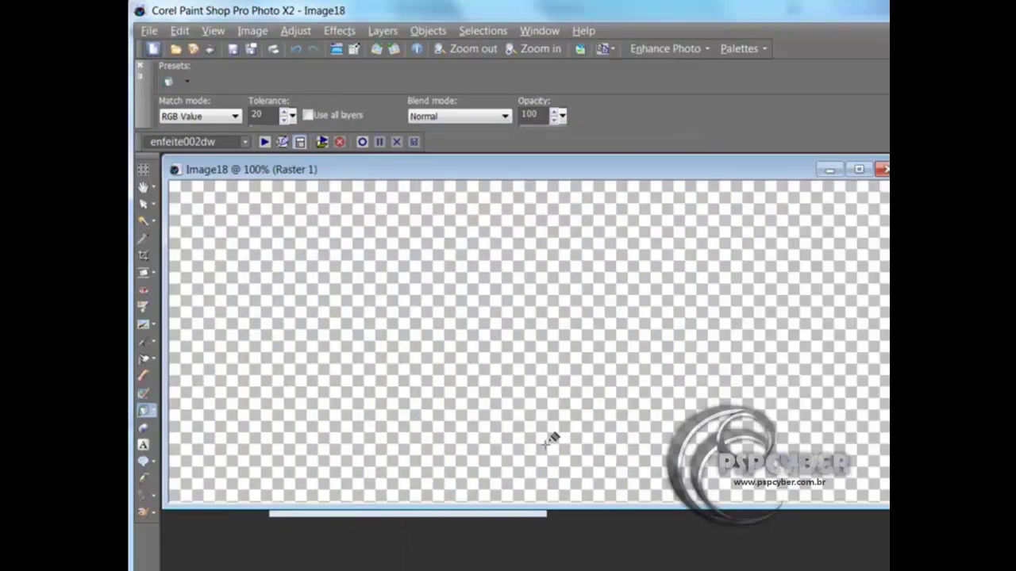
left_click(565, 335)
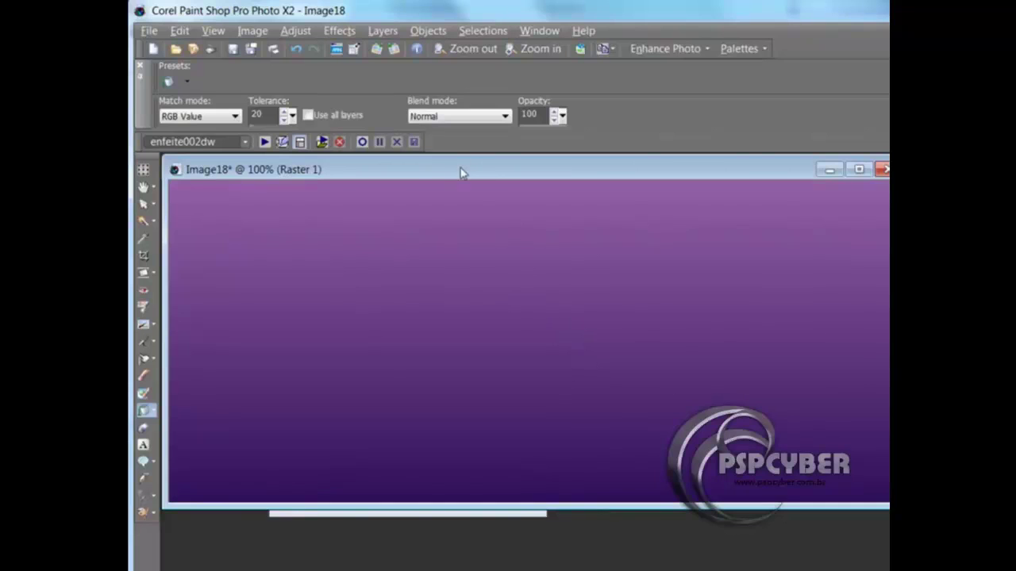
Step: Uncover the flores2dworisch004 flower image behind the new gradient image and copy it
left_click_drag(462, 173, 593, 256)
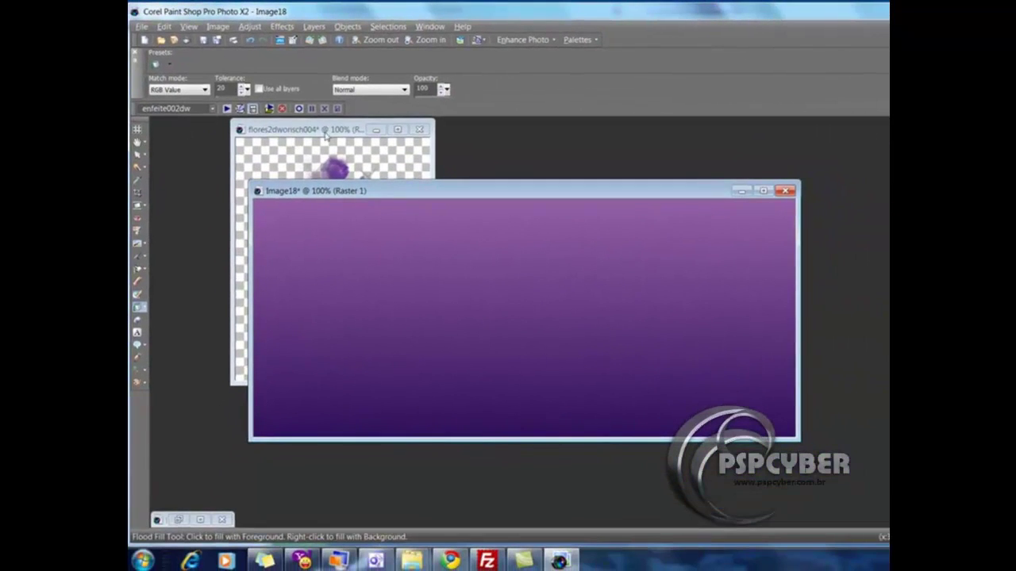
left_click(314, 128)
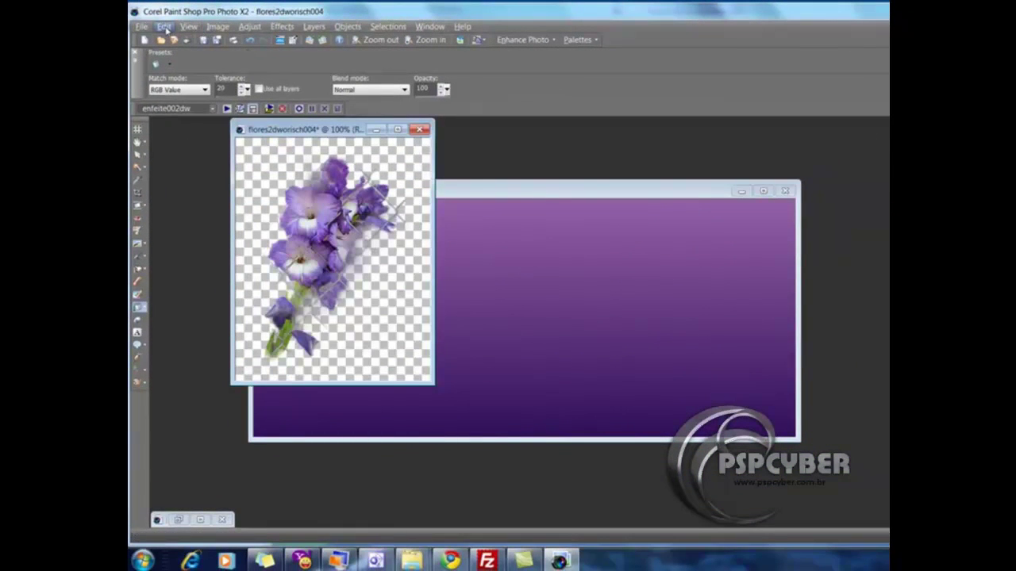
left_click(165, 27)
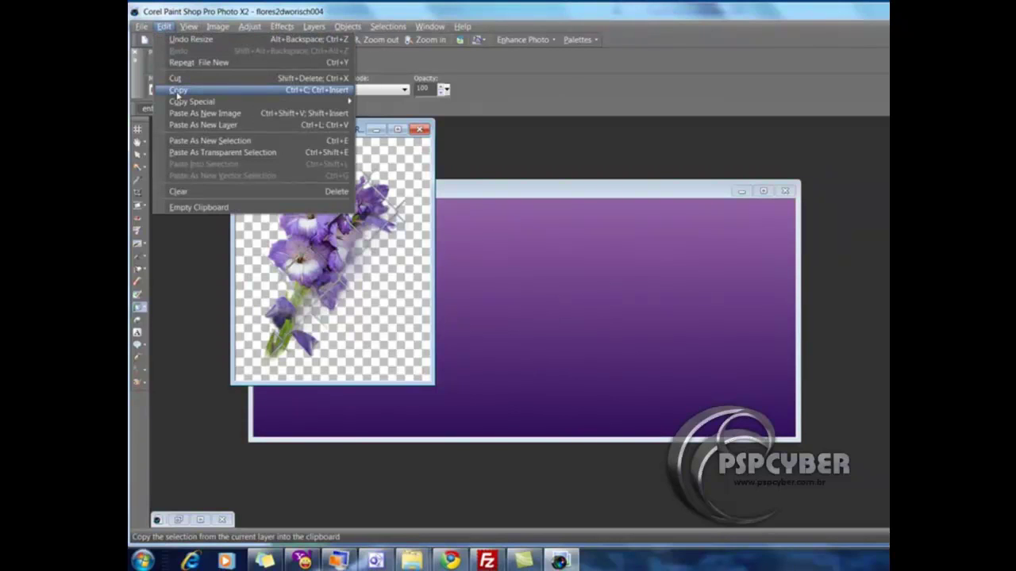
left_click(178, 90)
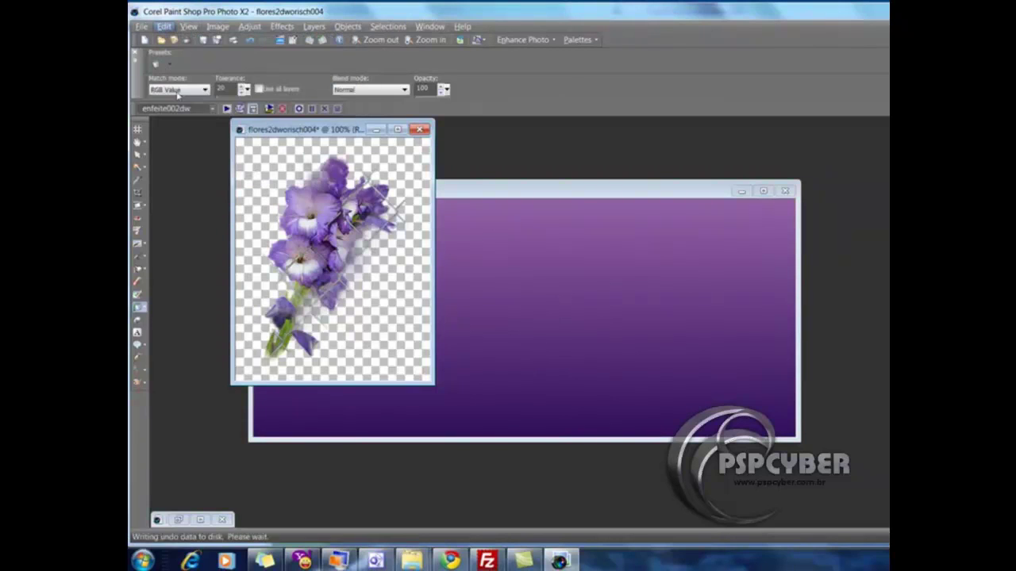
Step: Paste the copied flower into a selection covering the whole gradient image, and remove the selection
left_click(448, 196)
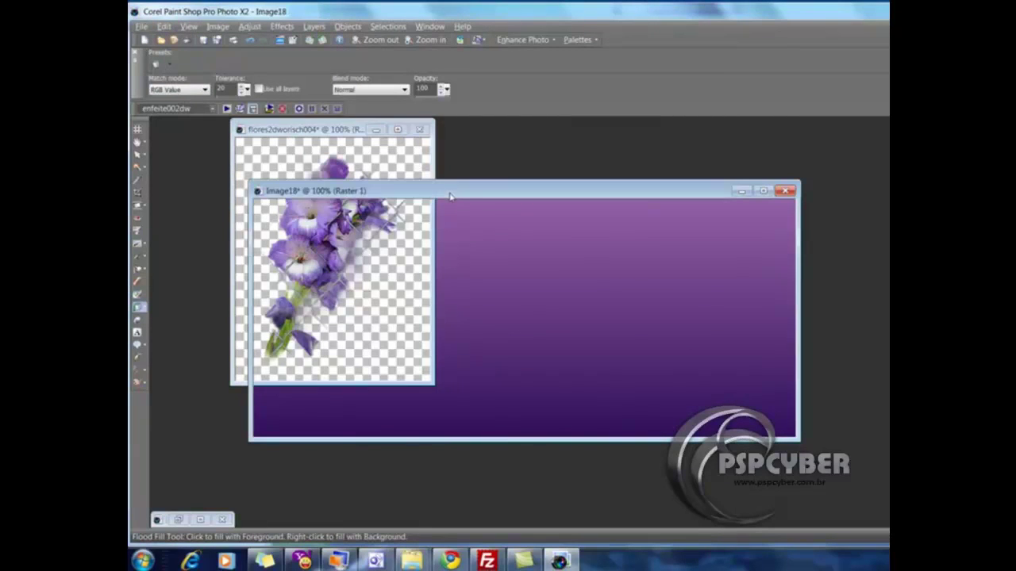
left_click(389, 27)
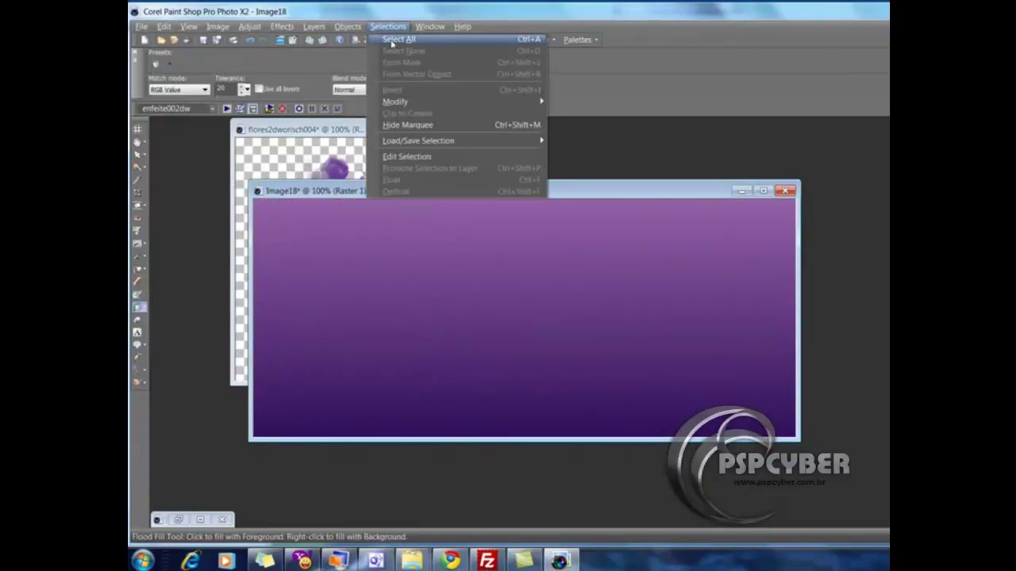
left_click(391, 39)
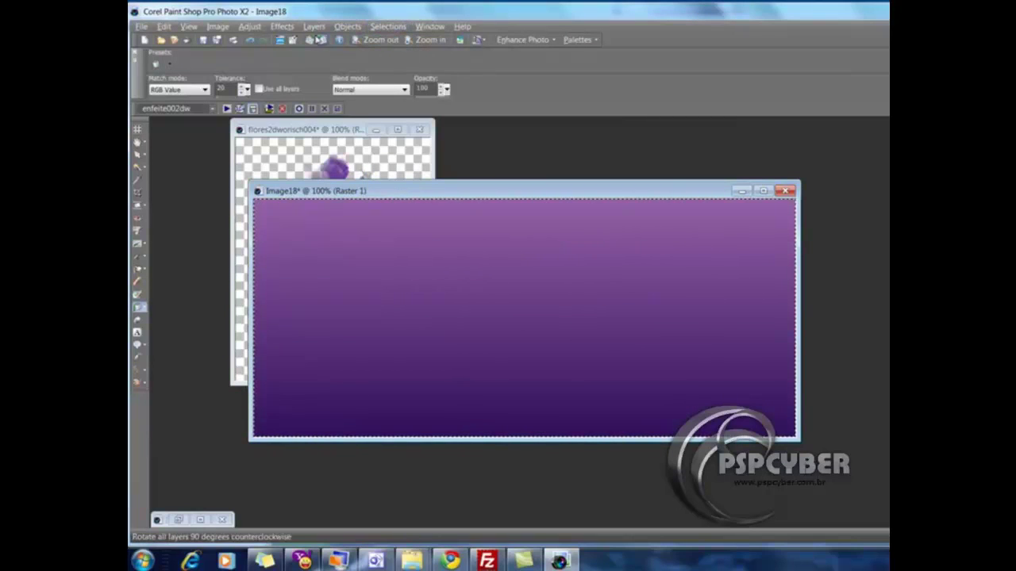
left_click(163, 27)
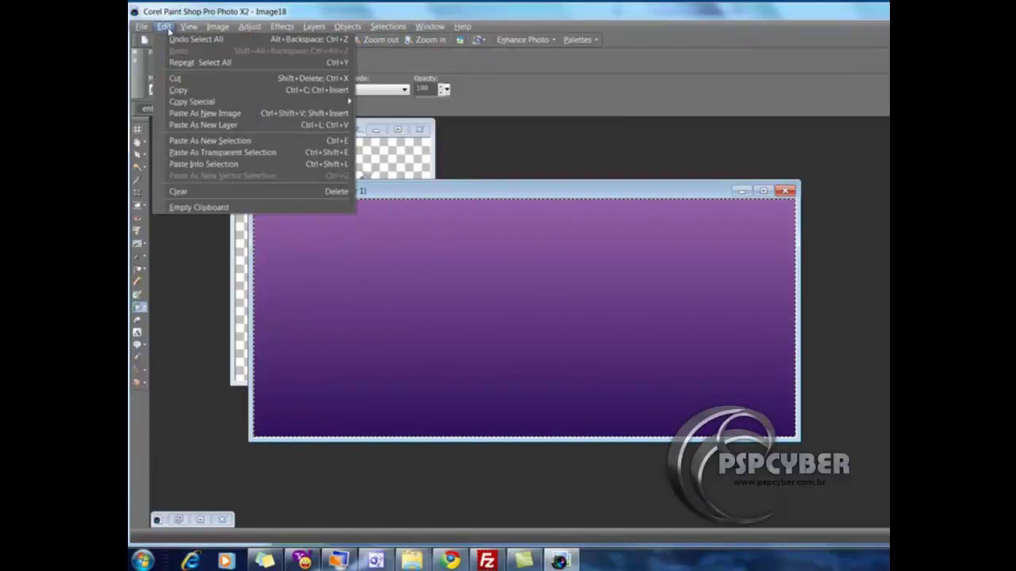
left_click(204, 164)
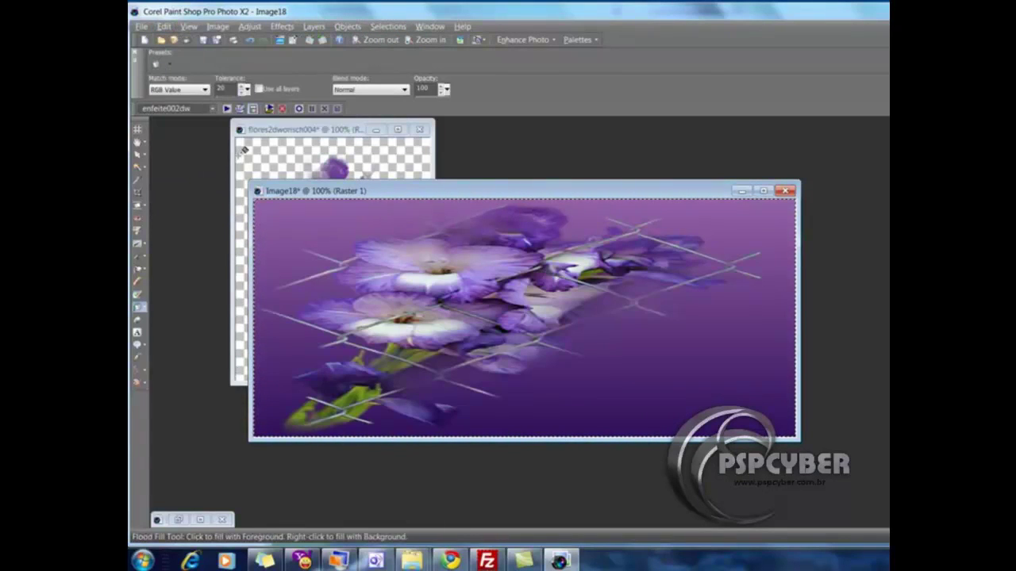
left_click(386, 27)
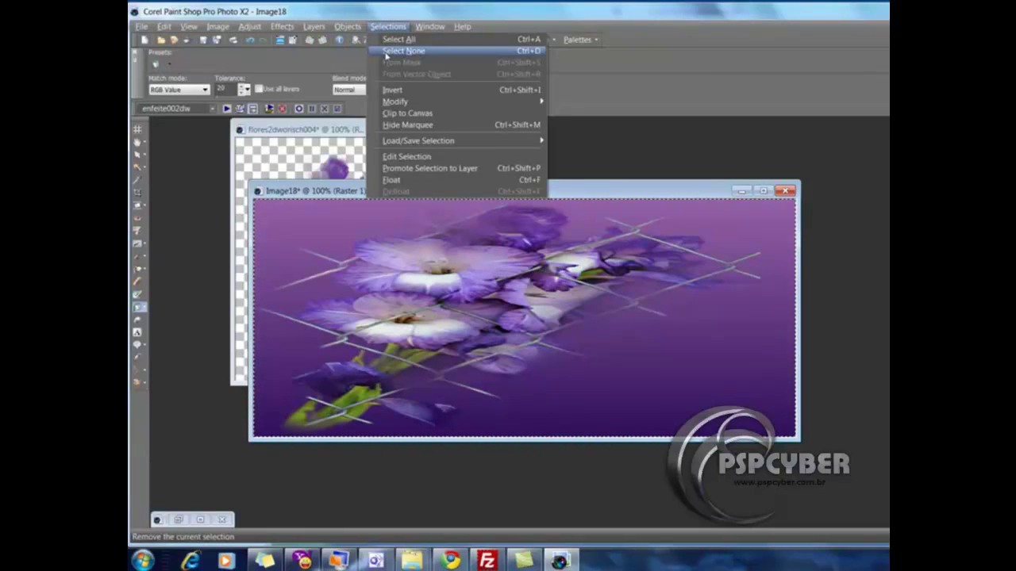
left_click(387, 53)
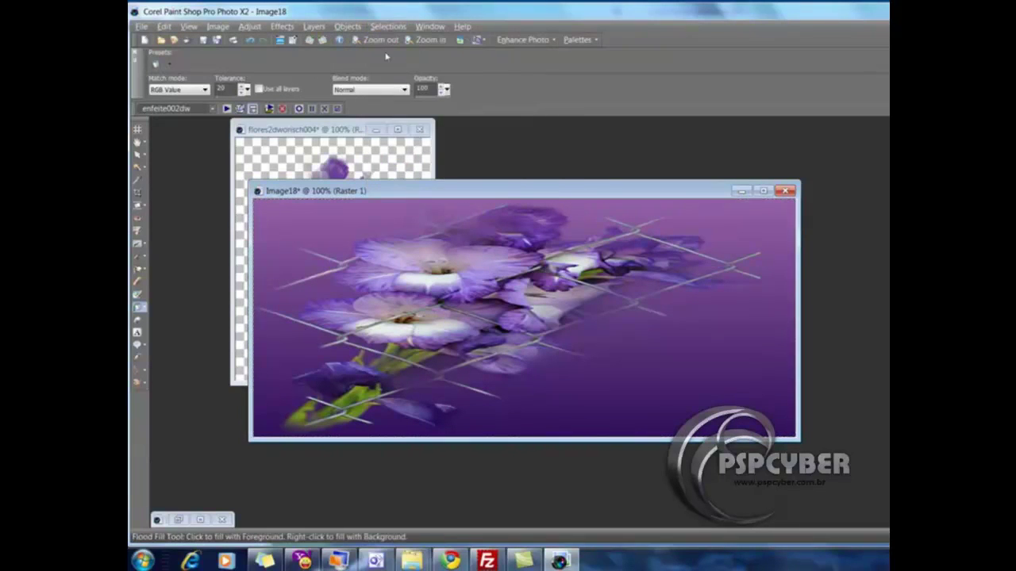
Step: Apply Seamless Tiling with the Corner method, Bidirectional direction, Linear corner style, both offsets 0 and transition 50
left_click(282, 26)
mouse_move(310, 136)
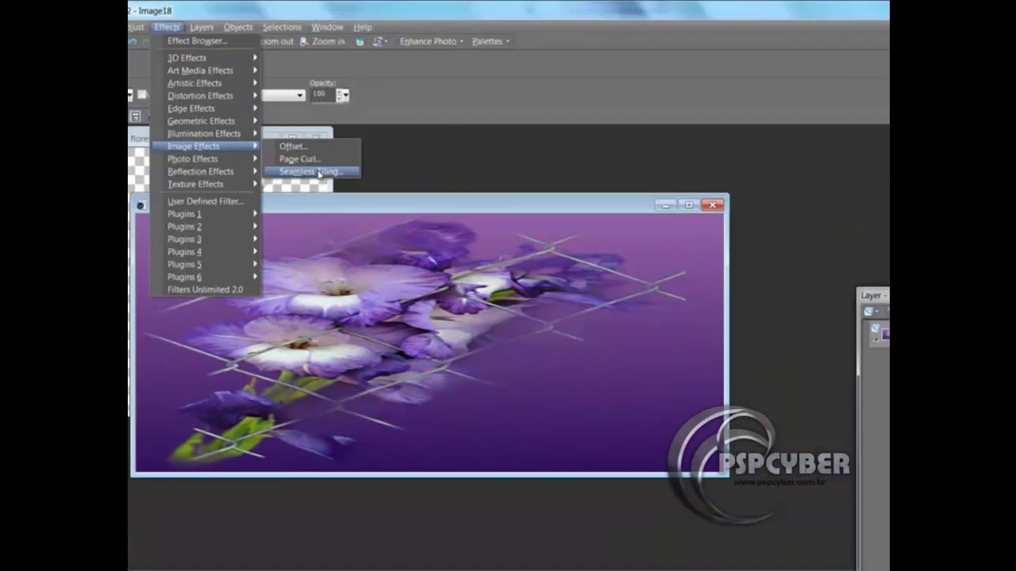
left_click(318, 173)
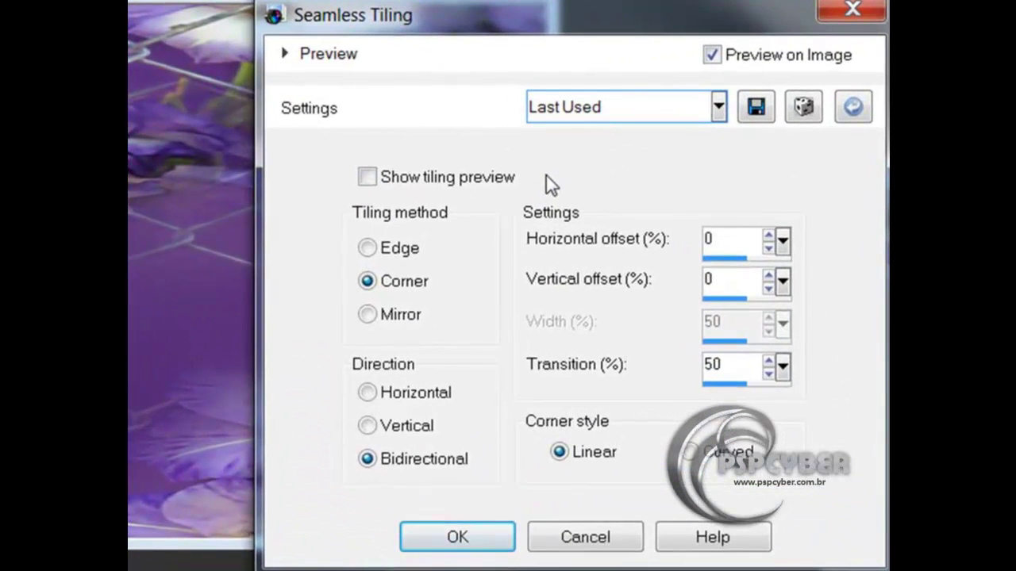
left_click(458, 537)
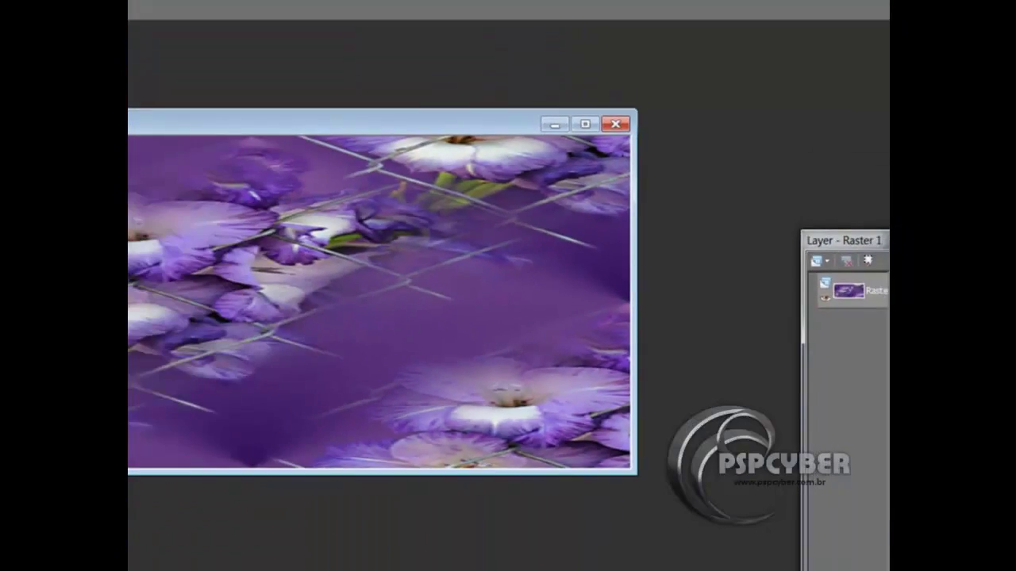
Step: Apply a Gaussian Blur to the tiled flower image using the Last Used settings
left_click(131, 24)
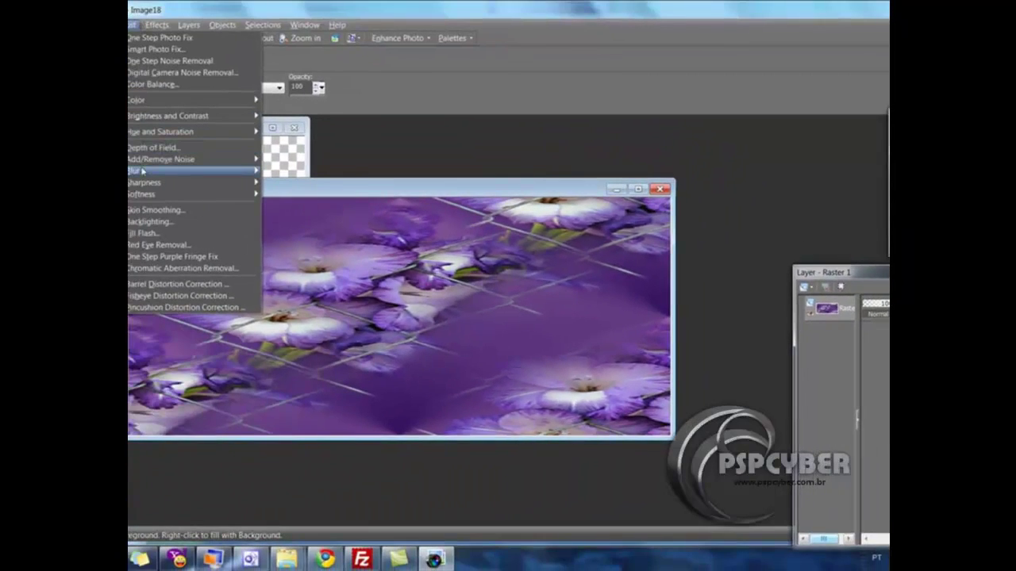
mouse_move(142, 171)
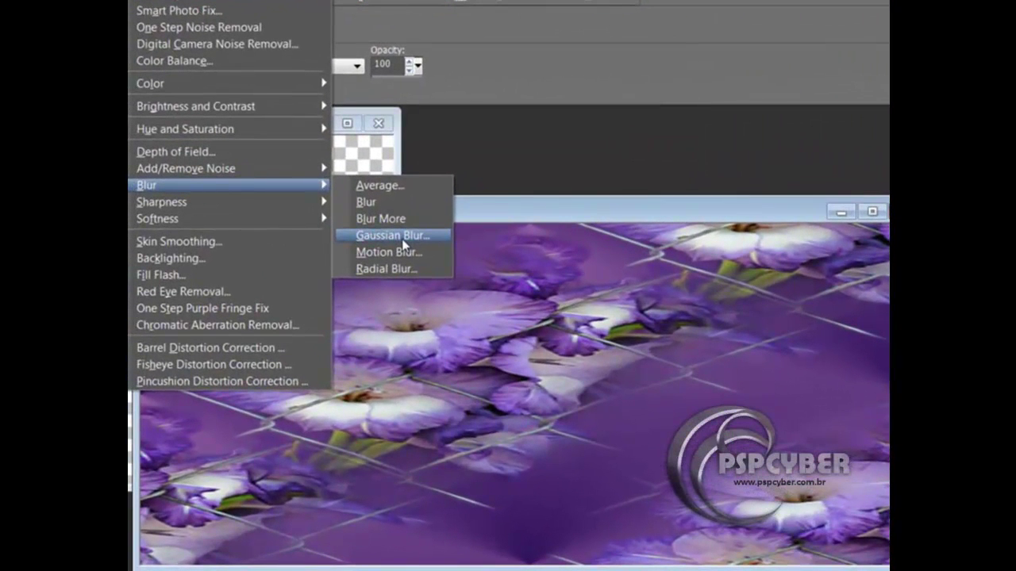
left_click(403, 242)
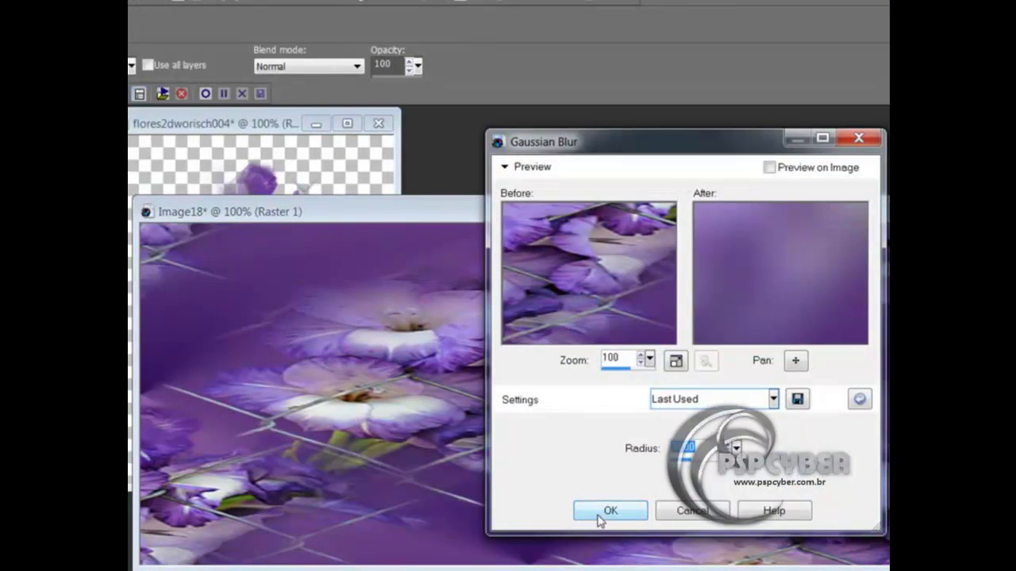
left_click(601, 513)
Step: Apply the Blinds texture effect in black with width 106, opacity 45, vertical bands and light from left/top
left_click(181, 2)
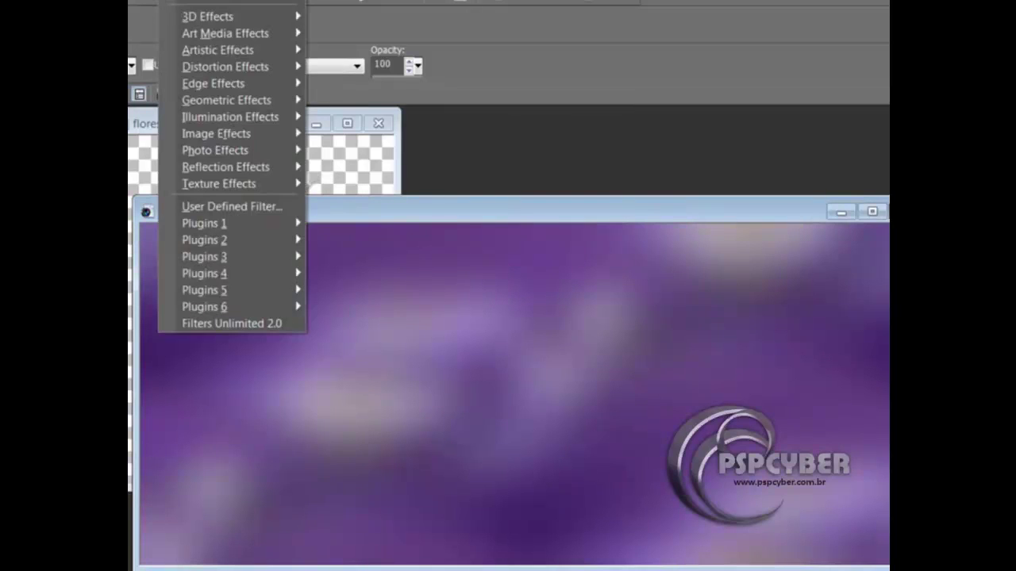
mouse_move(215, 184)
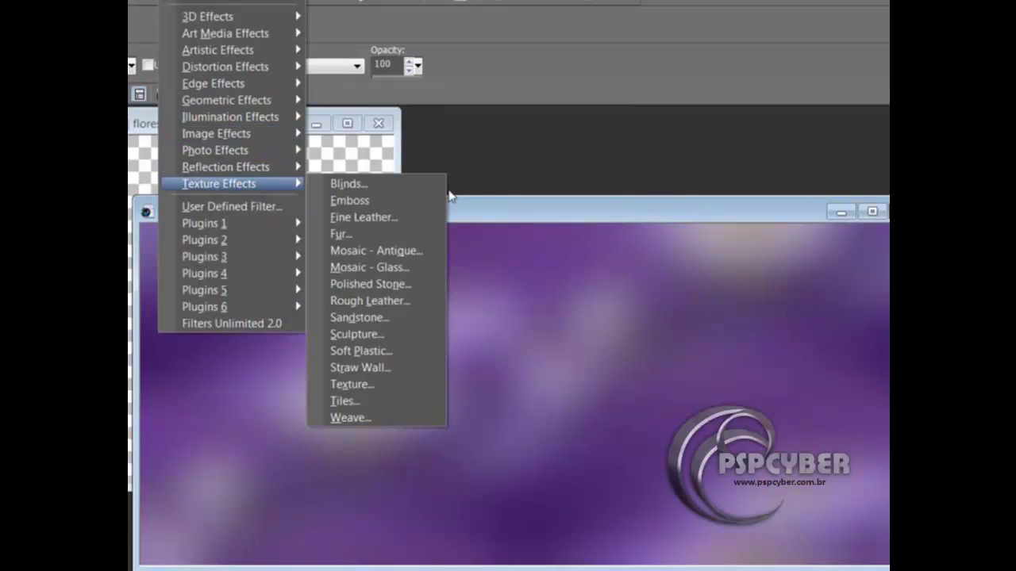
left_click(381, 189)
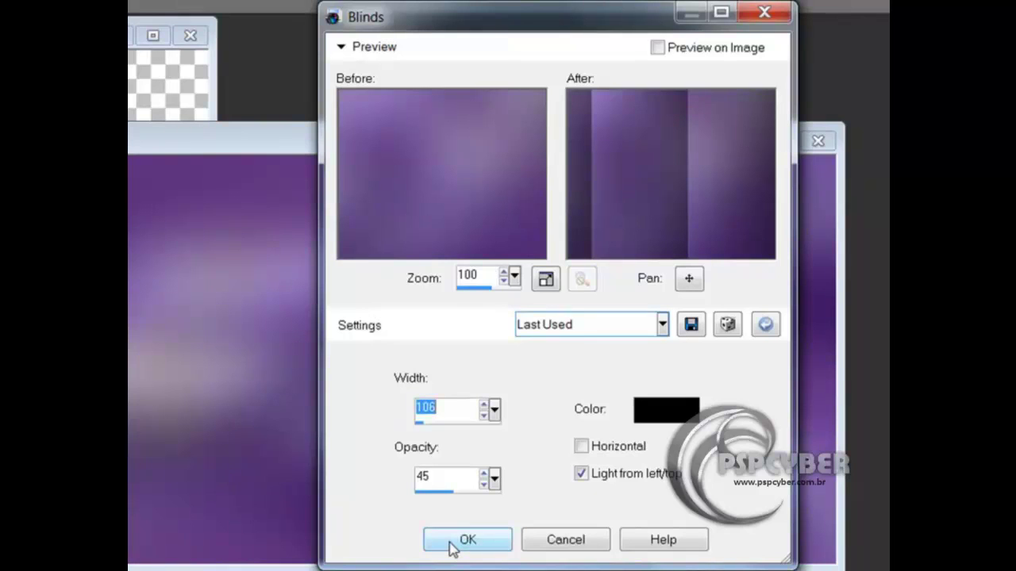
left_click(449, 548)
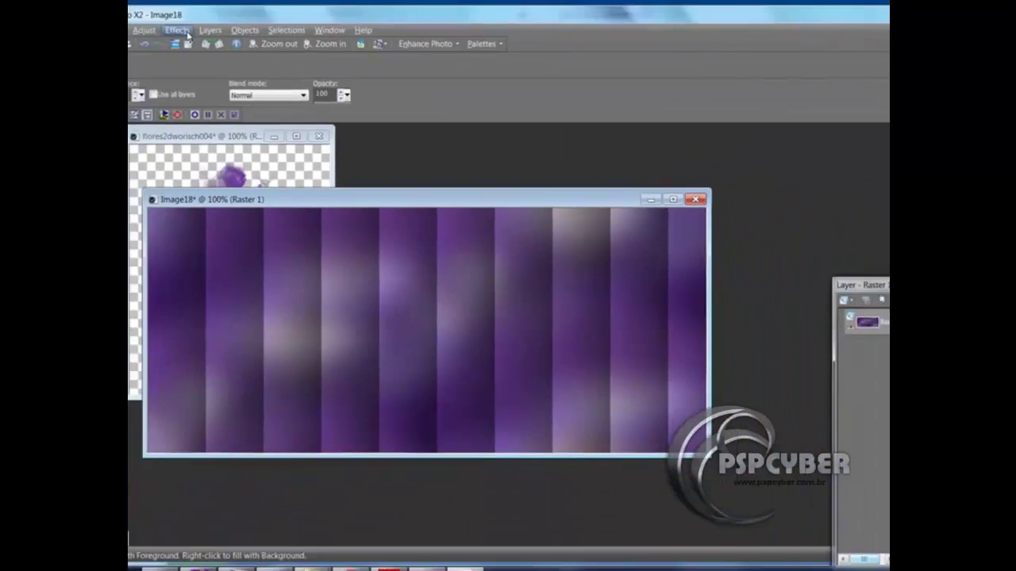
Step: Apply the Circle geometric effect to the striped image with the edge mode set to Repeat
left_click(187, 32)
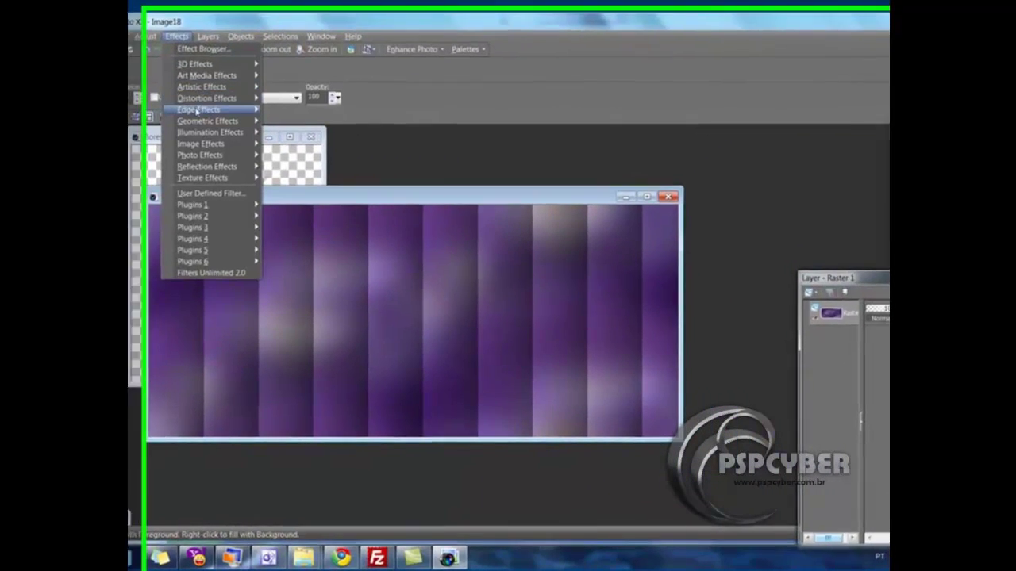
mouse_move(245, 116)
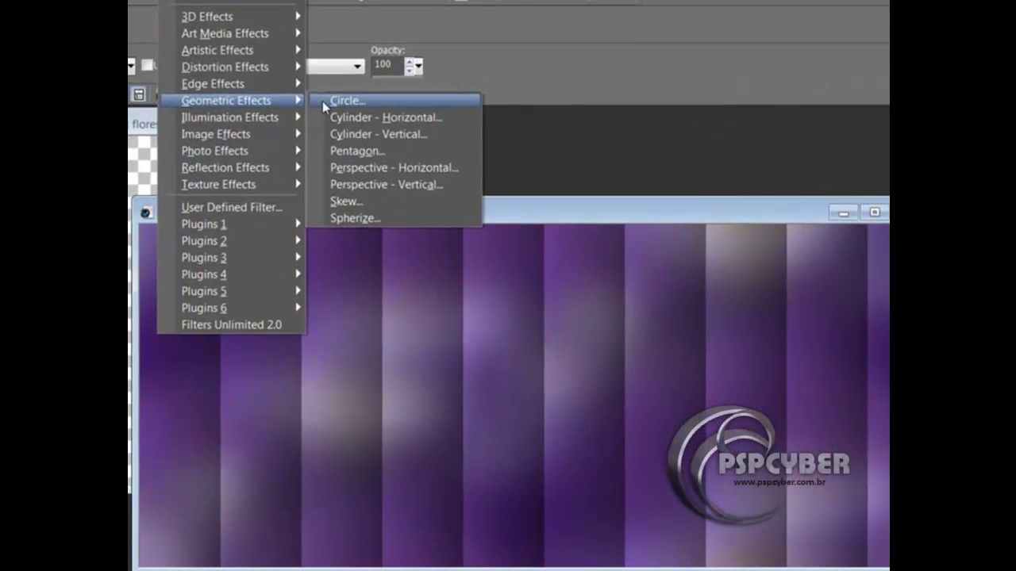
left_click(264, 113)
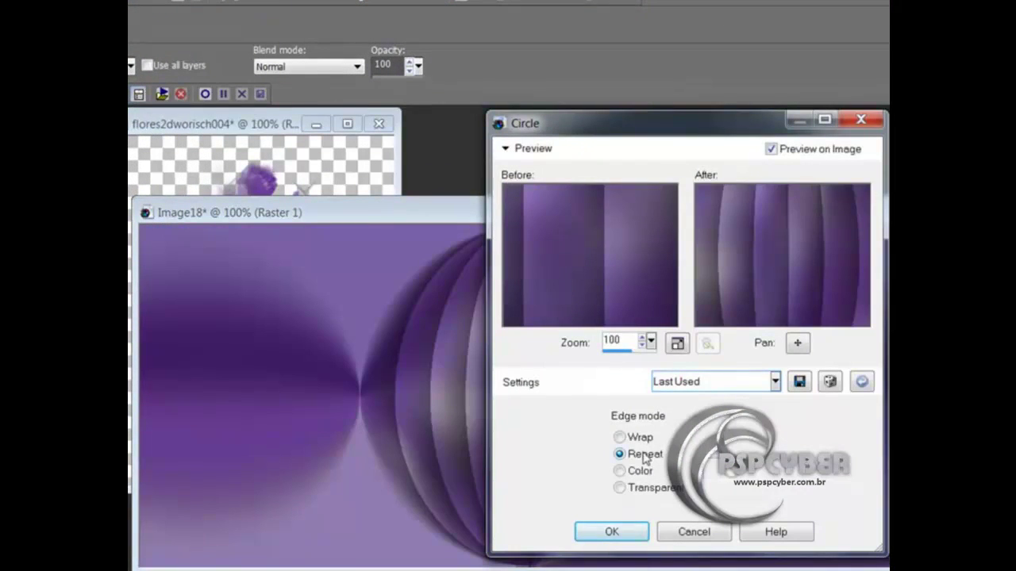
left_click(626, 532)
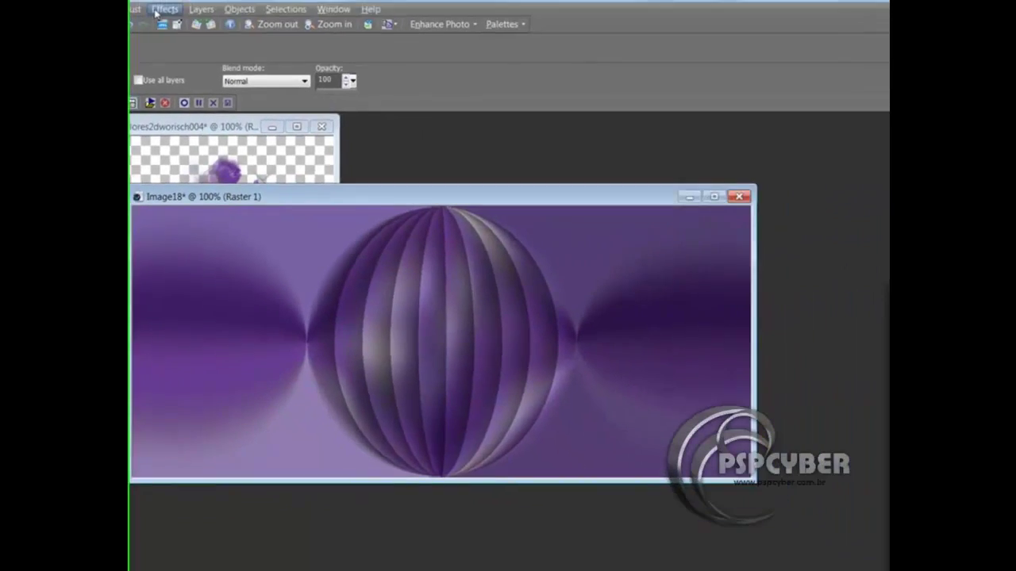
Step: Apply the Filters Unlimited 2.0 filter Buttons & Frames, 3D Glass Frame 2, with frame size 50 and contrast 128
left_click(157, 24)
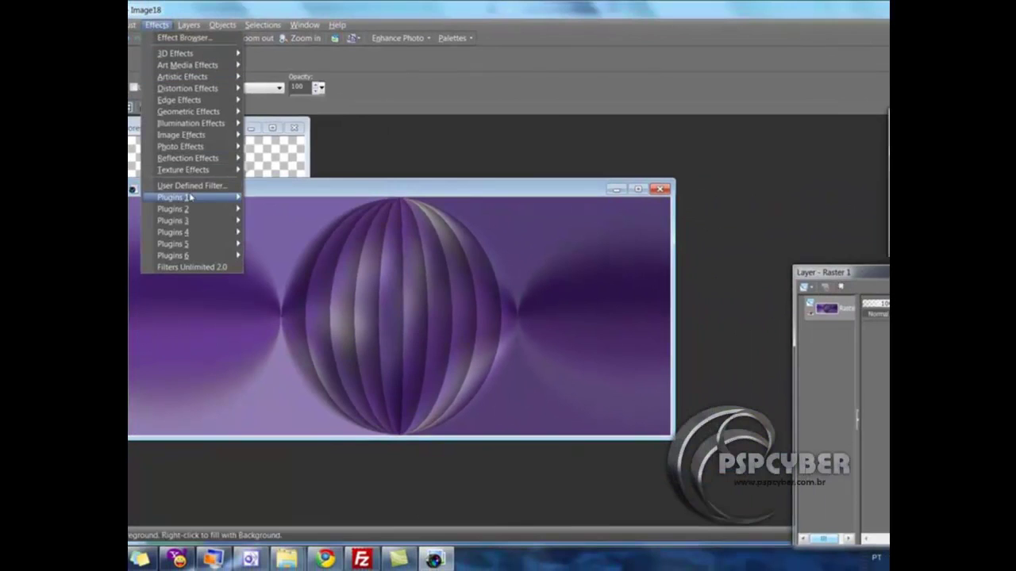
mouse_move(191, 197)
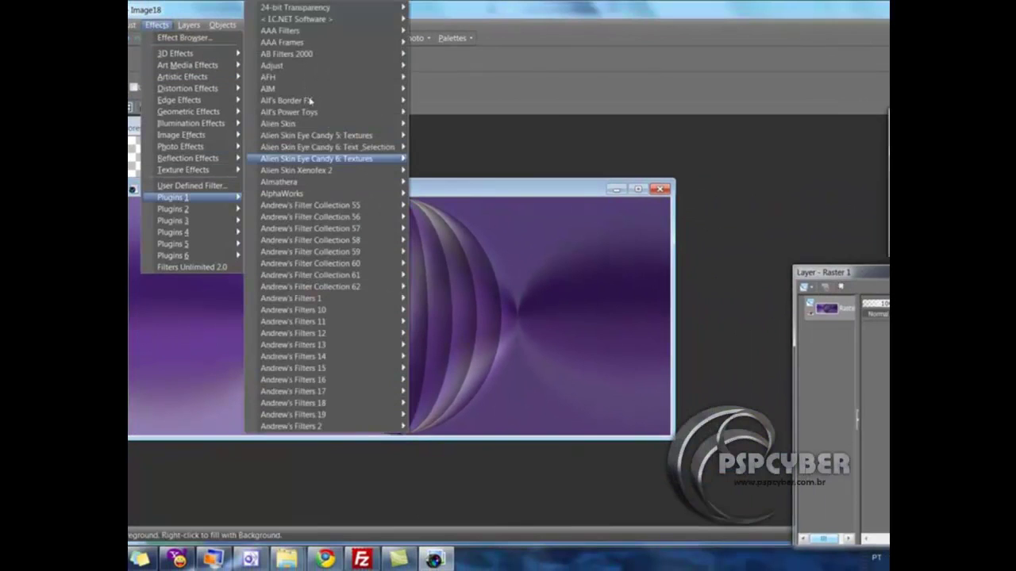
mouse_move(381, 18)
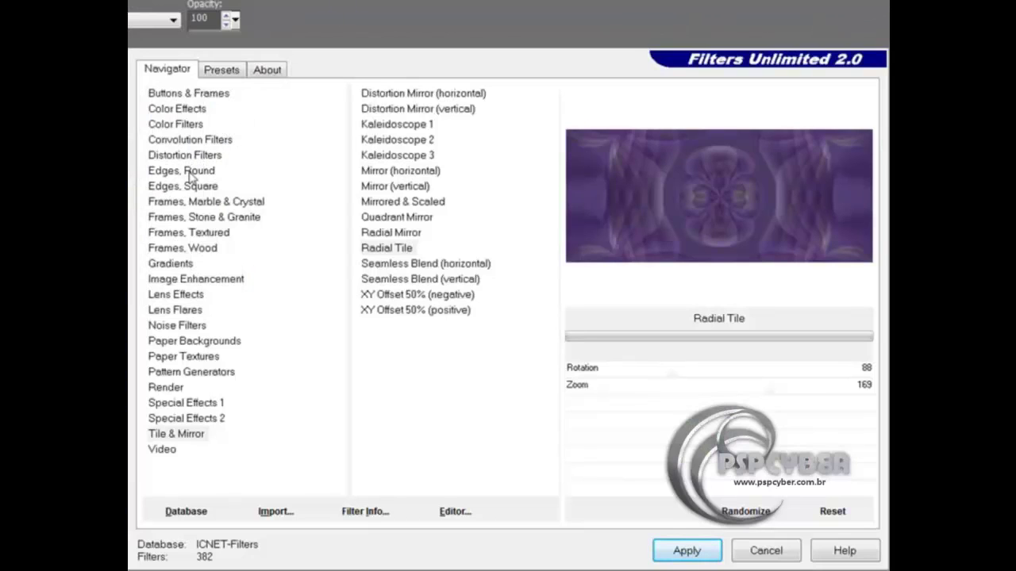
left_click(175, 95)
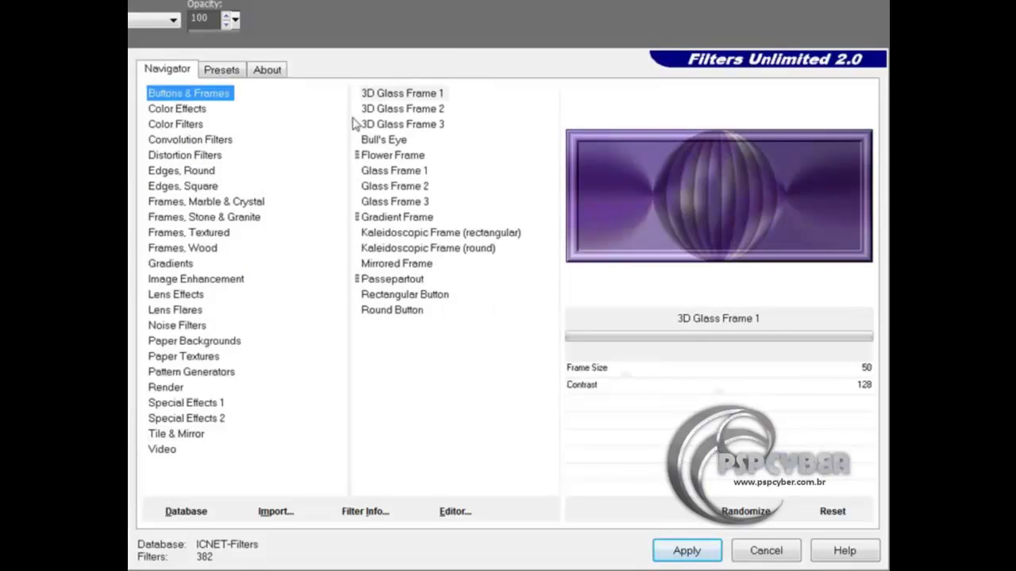
left_click(384, 111)
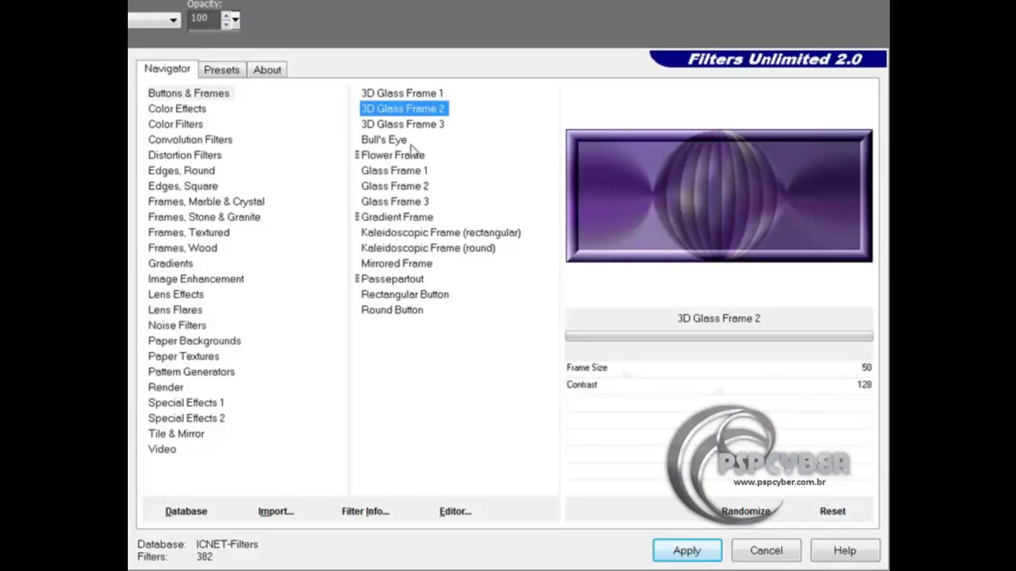
left_click(688, 551)
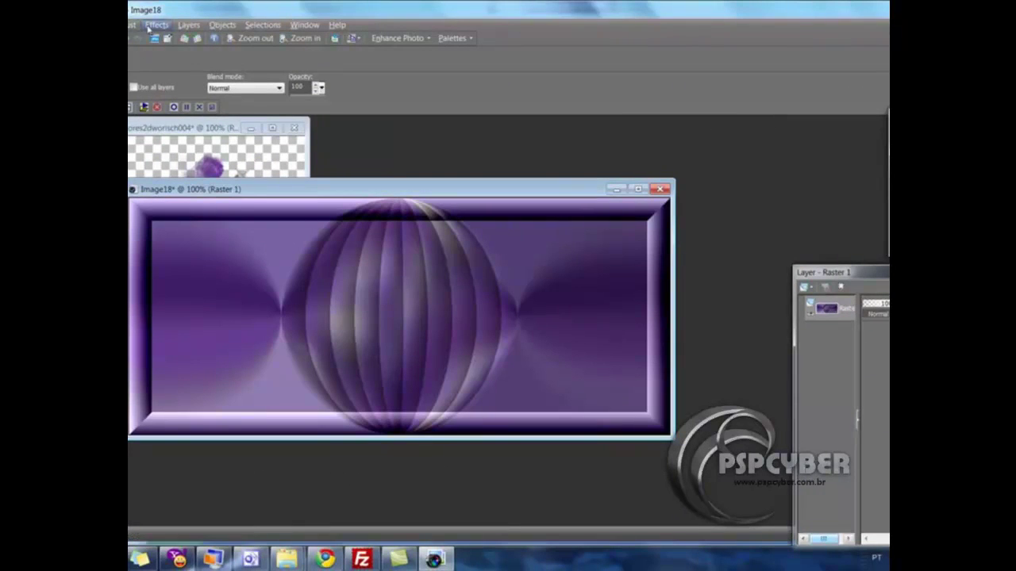
Step: Apply the Seamless Tiling image effect with the Corner method, Vertical direction, vertical offset 0 and transition 100
left_click(156, 25)
mouse_move(183, 136)
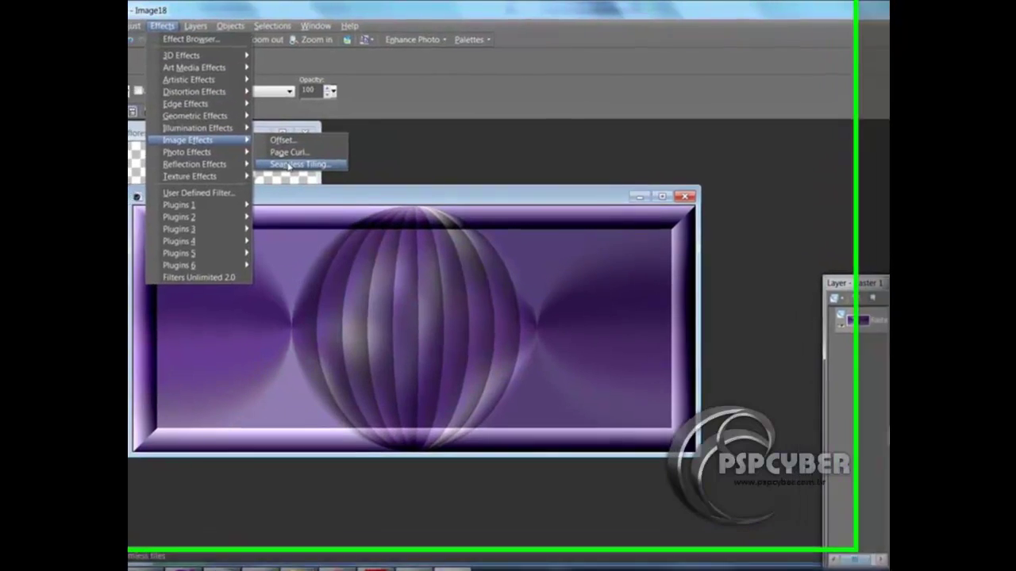
left_click(286, 157)
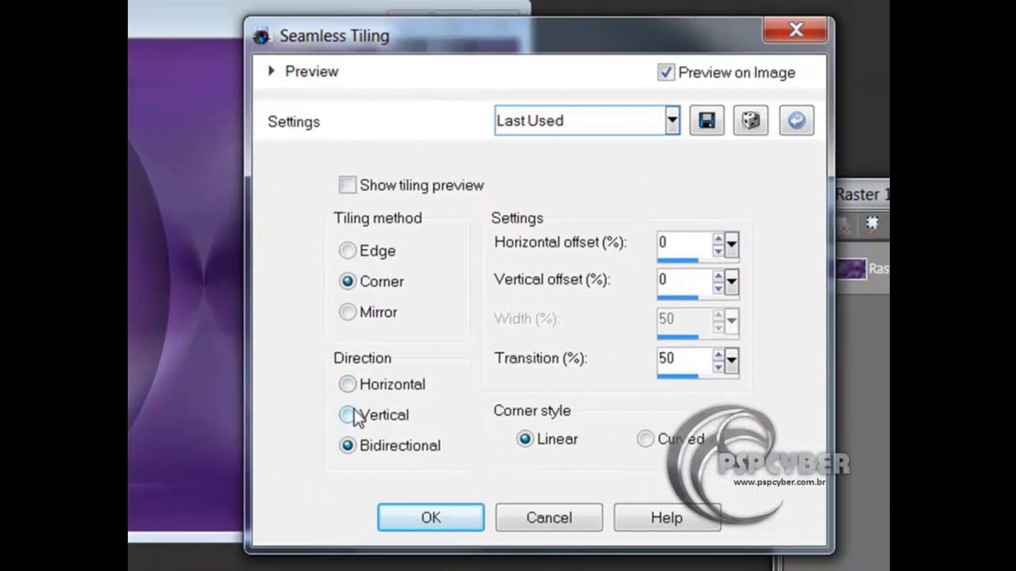
left_click(352, 415)
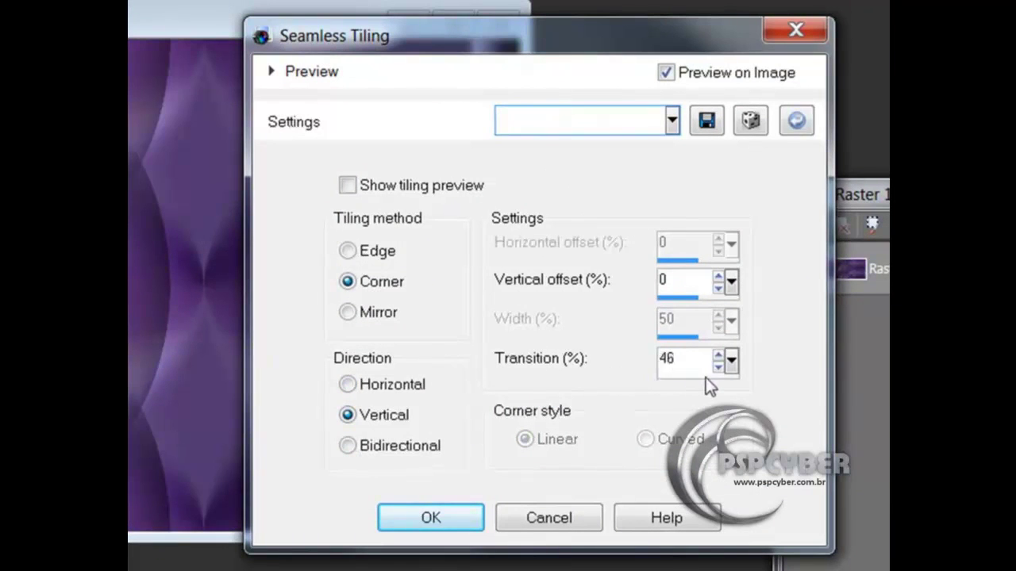
left_click_drag(705, 378, 754, 375)
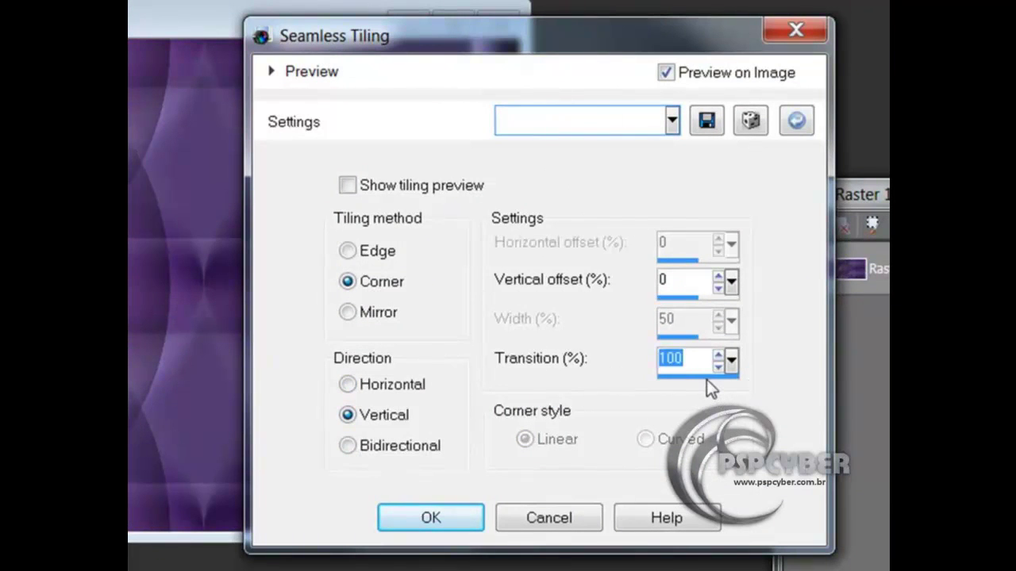
left_click(453, 518)
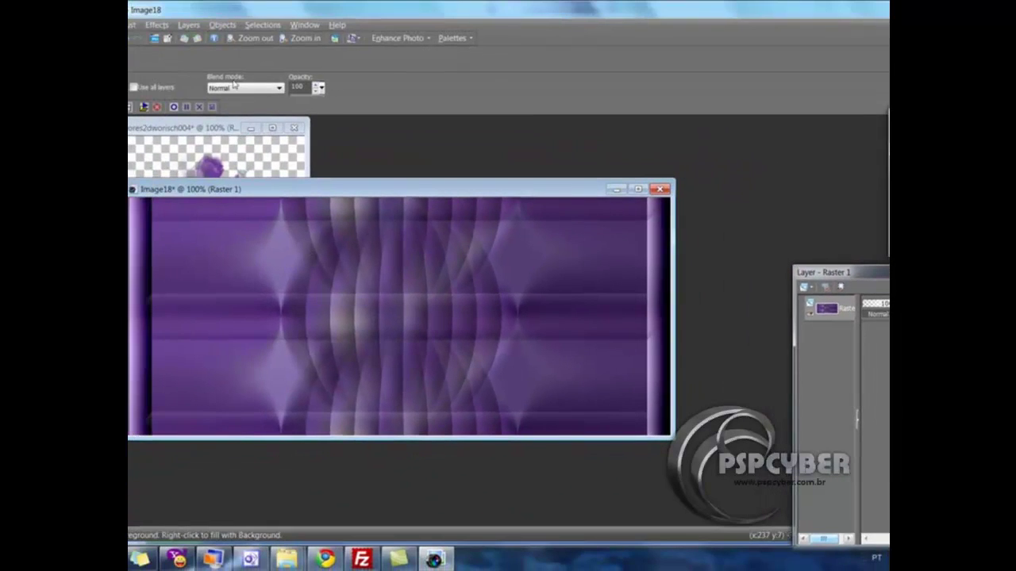
Step: Apply the Simple plugin's Diamonds filter to the tiled image
left_click(156, 24)
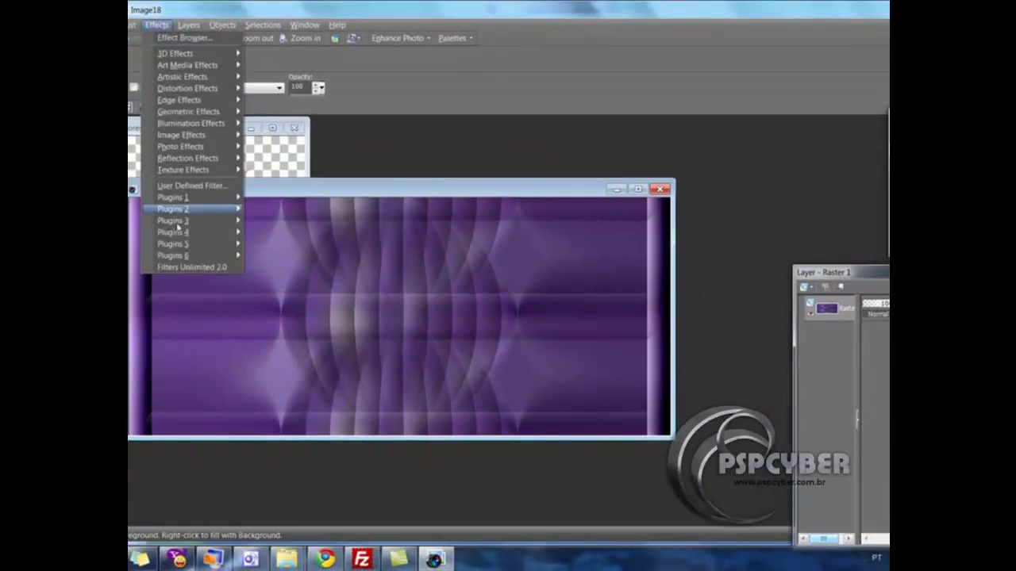
mouse_move(176, 244)
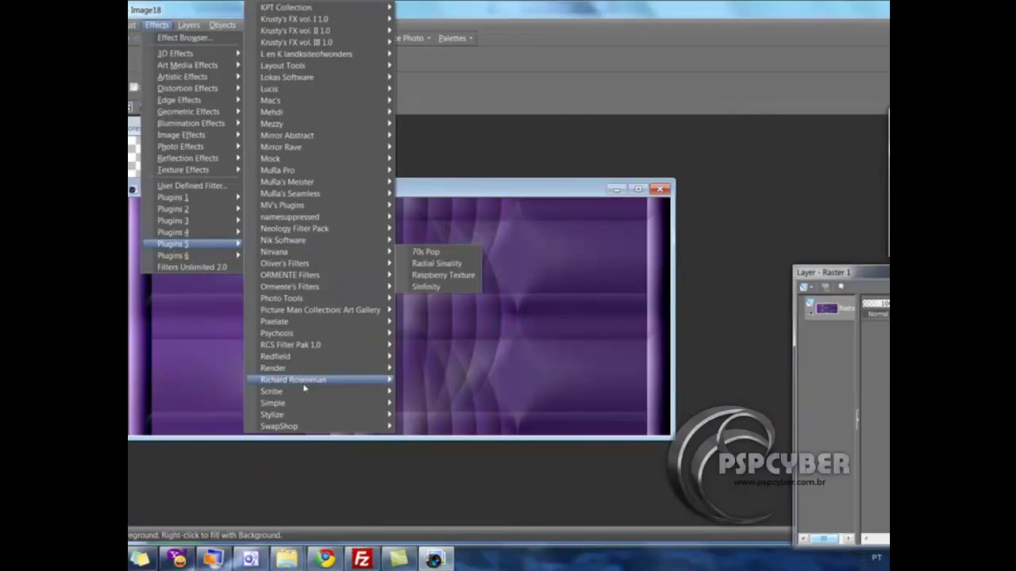
mouse_move(306, 404)
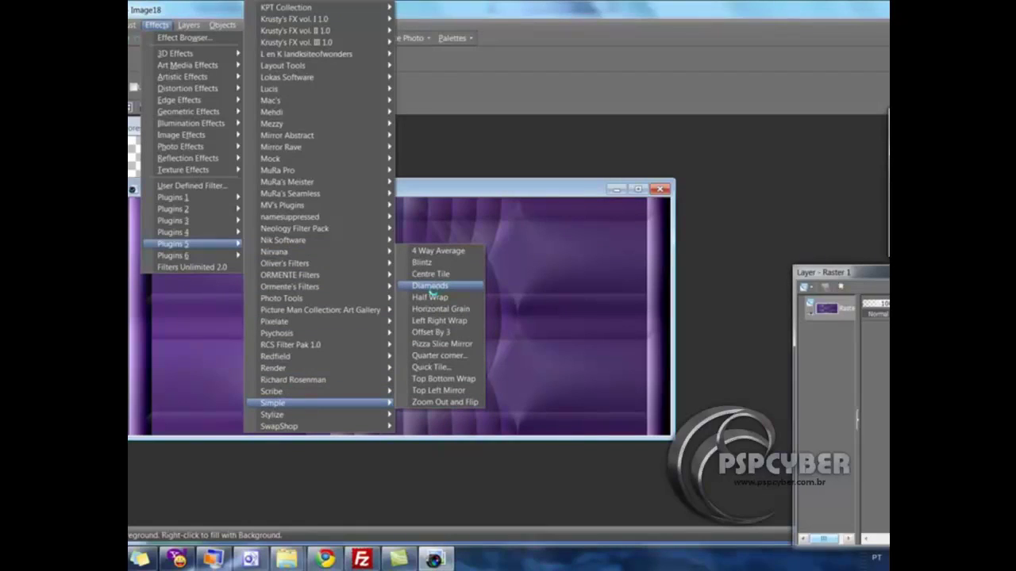
left_click(432, 288)
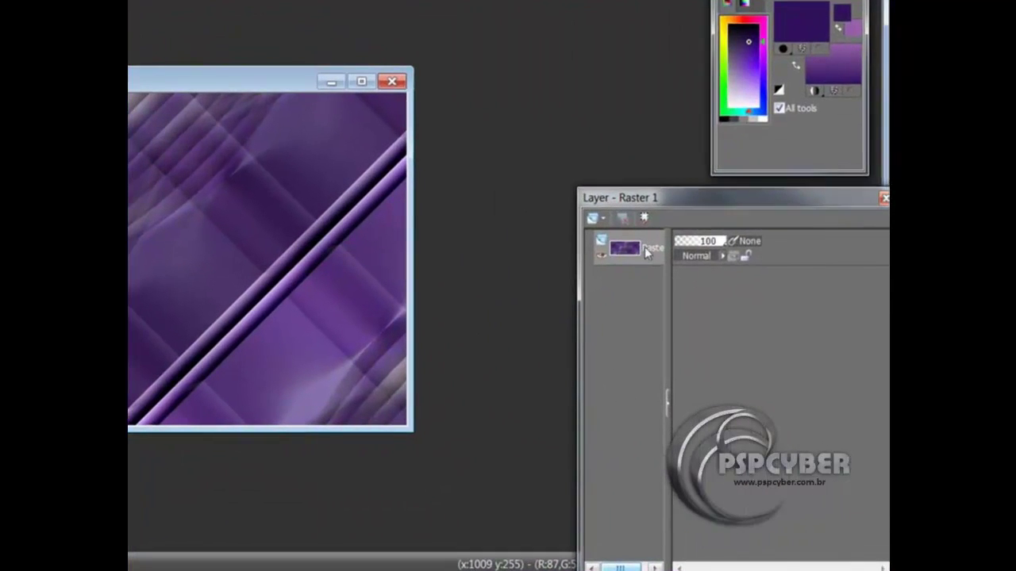
Step: Duplicate the Raster 1 layer and mirror the copy horizontally
right_click(844, 308)
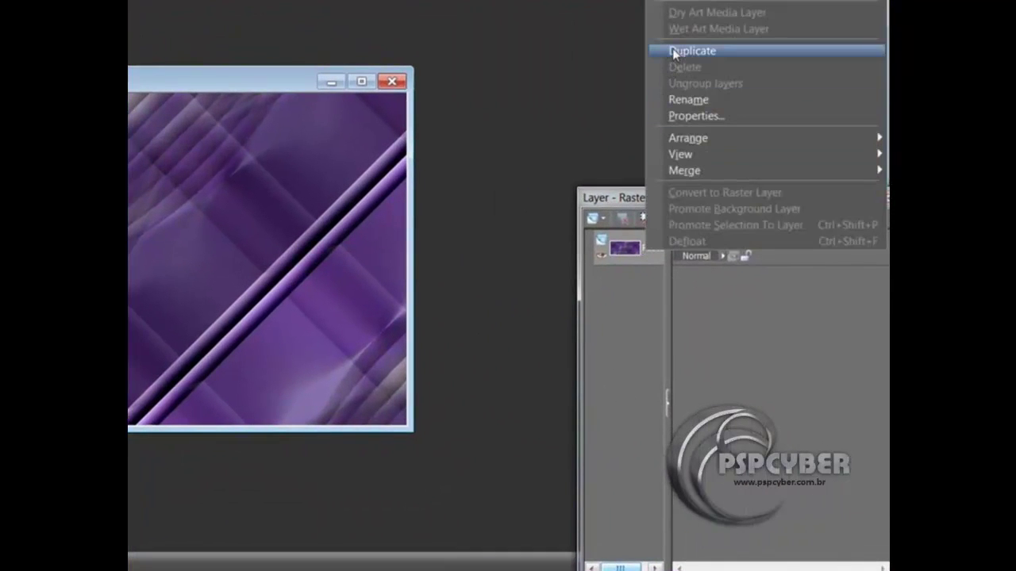
left_click(672, 50)
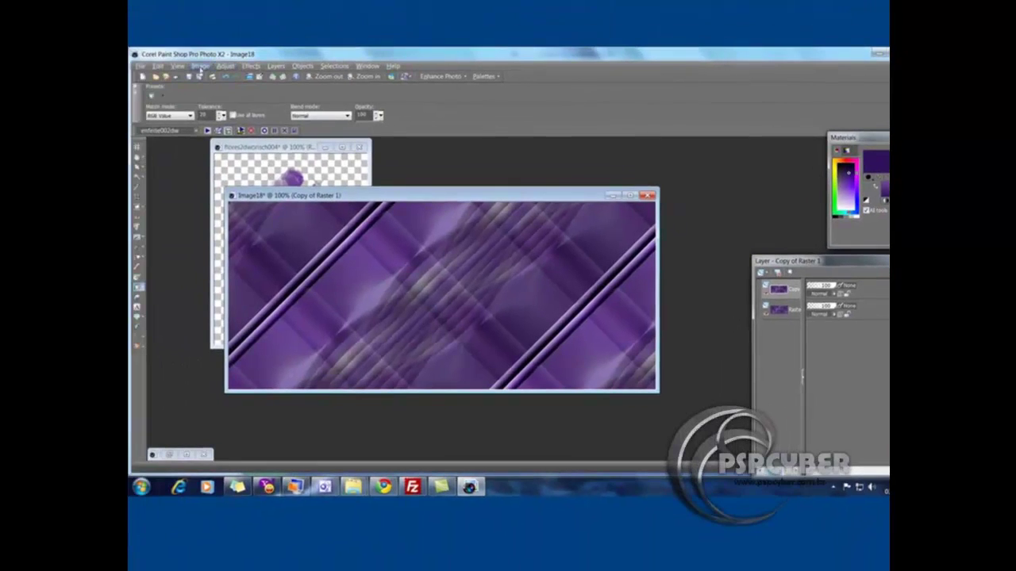
left_click(200, 66)
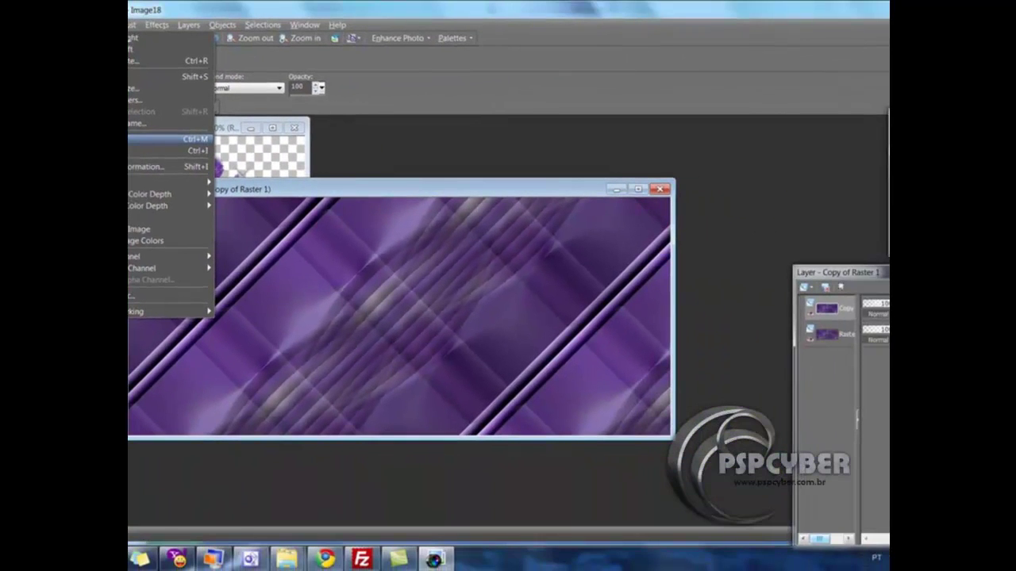
left_click(171, 139)
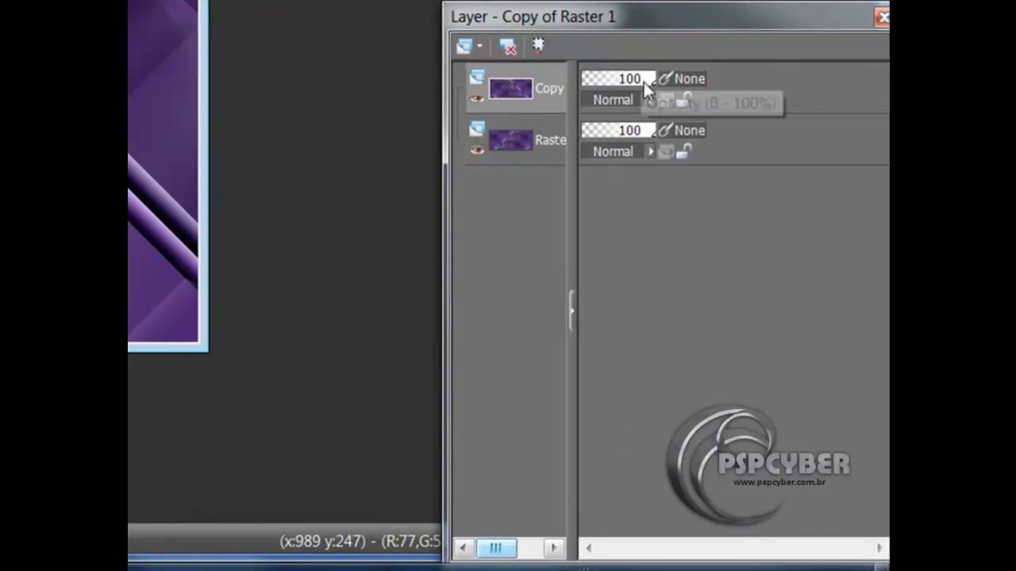
Step: Lower the mirrored copy layer's opacity to 49 and merge the visible layers
left_click_drag(699, 133, 684, 141)
left_click_drag(627, 91, 619, 92)
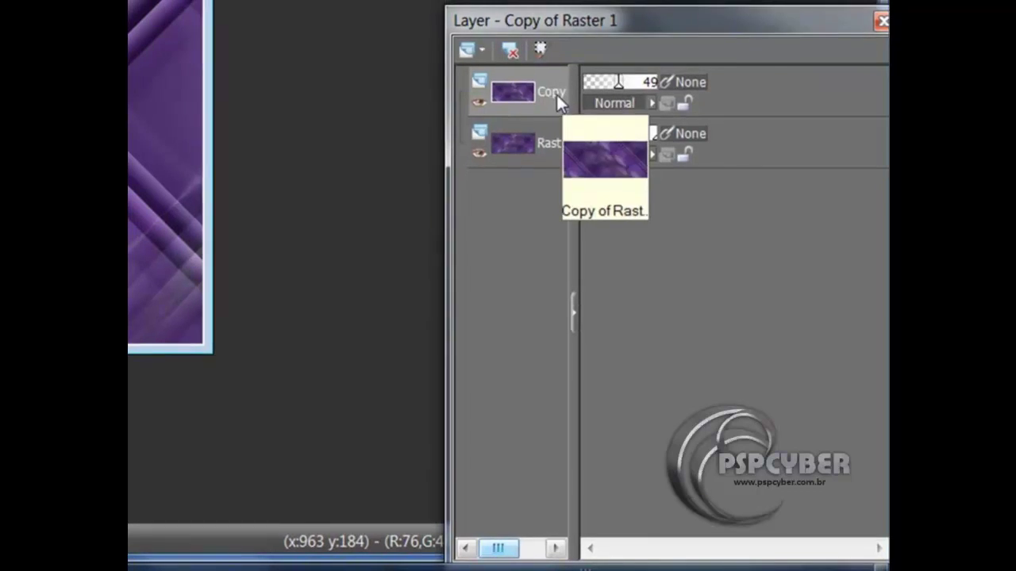
right_click(556, 94)
mouse_move(706, 185)
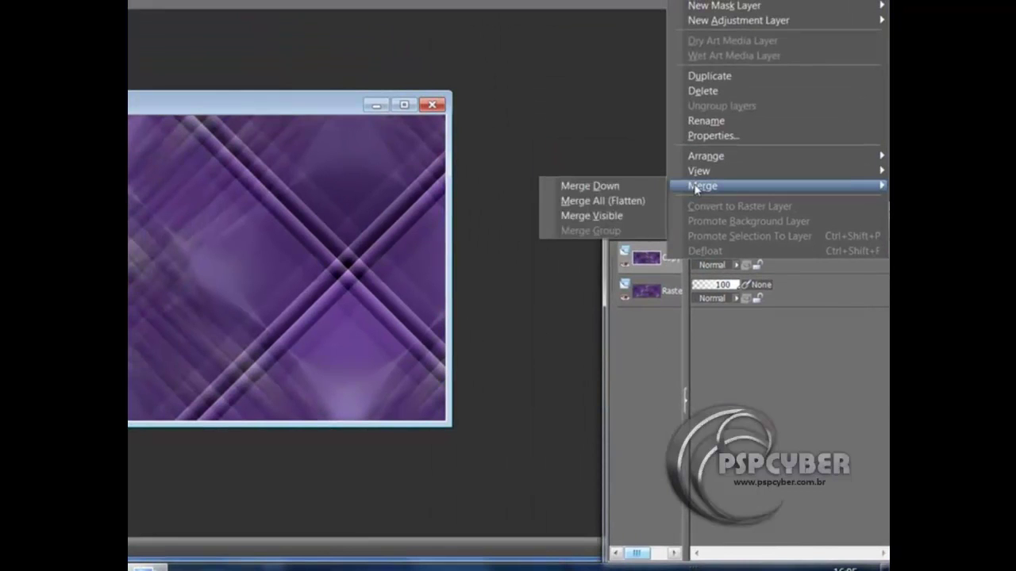
left_click(620, 219)
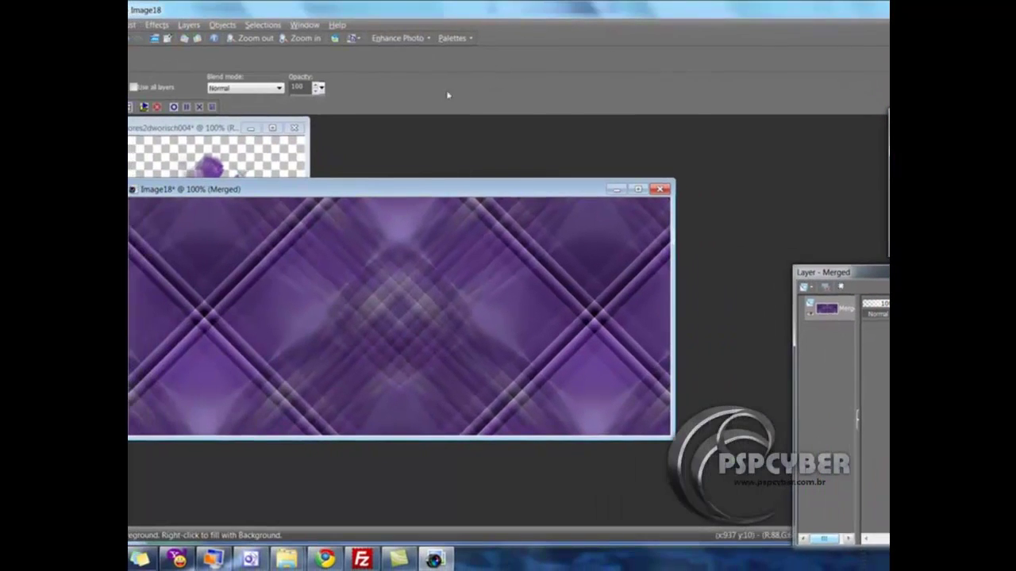
Step: Apply the FM Tile Tools Blend Emboss filter with offsets -1.000, intensity 0.250, gray level 64, color blends 0.938 and Edge Wrap on
left_click(157, 25)
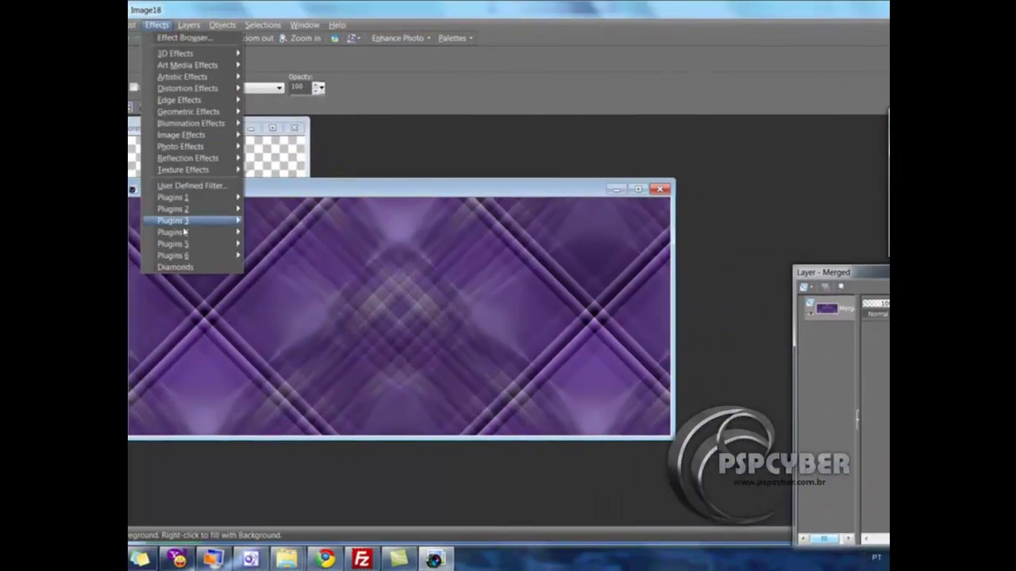
mouse_move(223, 232)
mouse_move(315, 208)
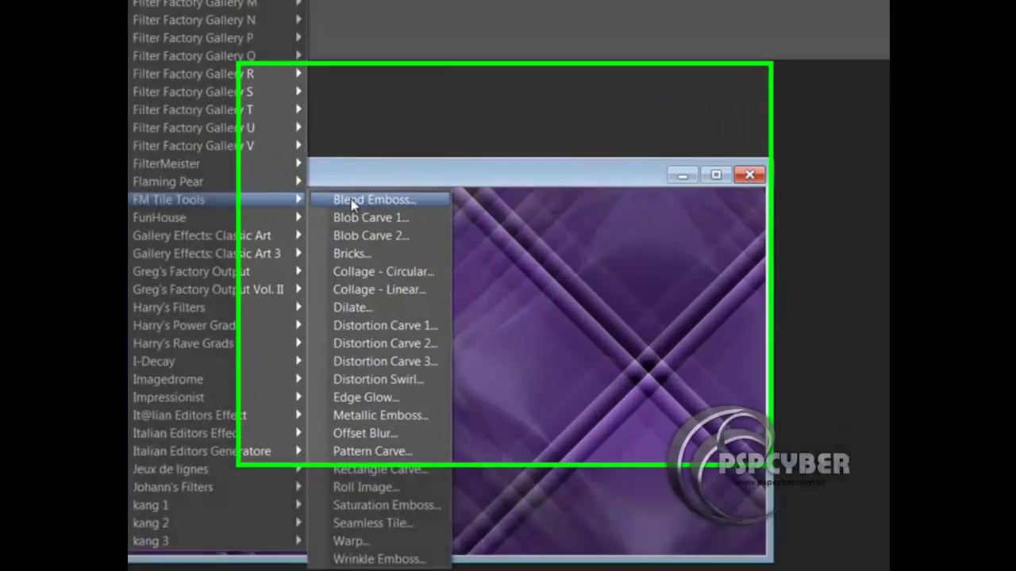
left_click(402, 208)
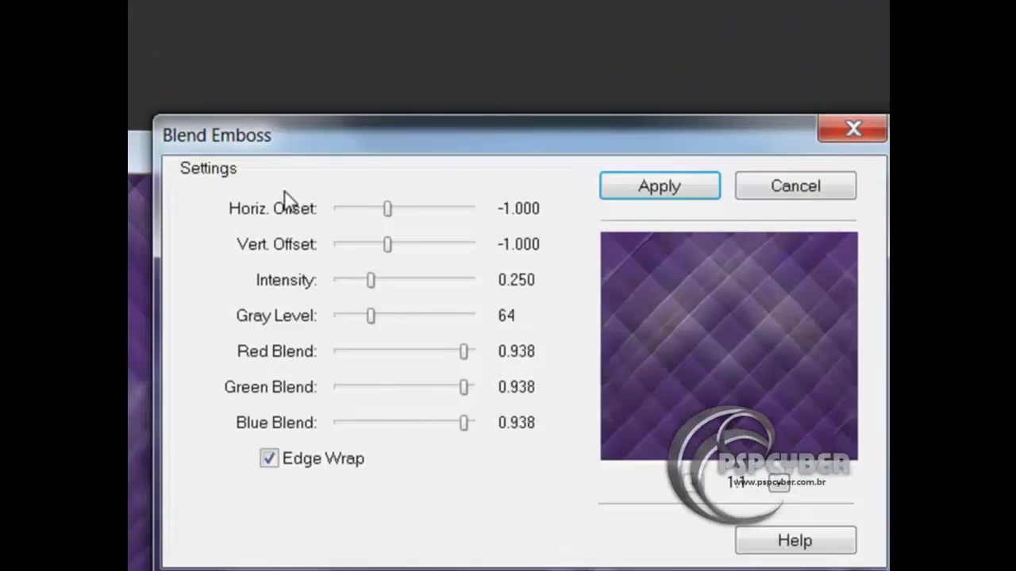
left_click(671, 195)
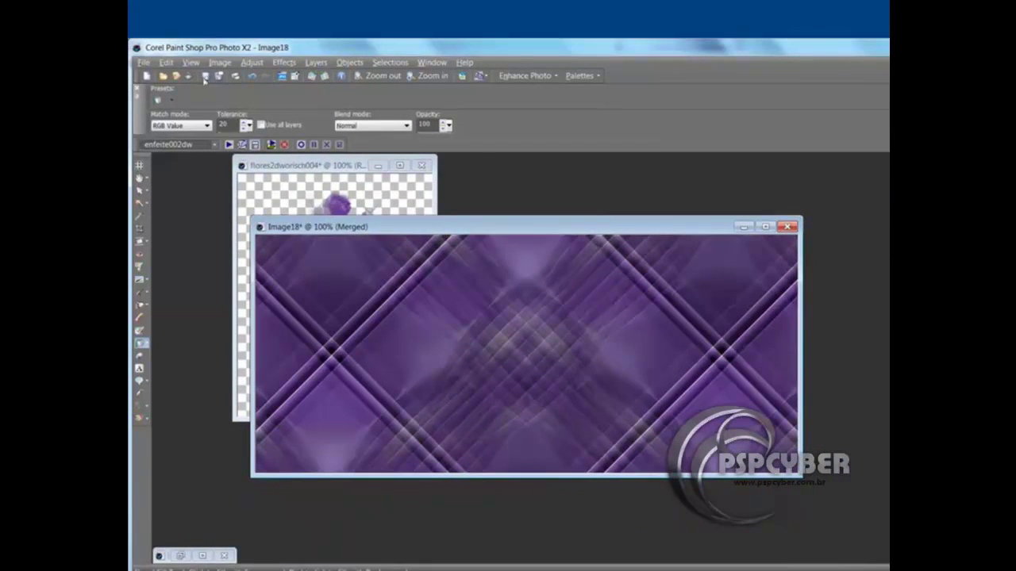
Step: Create a new transparent raster image of 1024 x 450 pixels
left_click(165, 62)
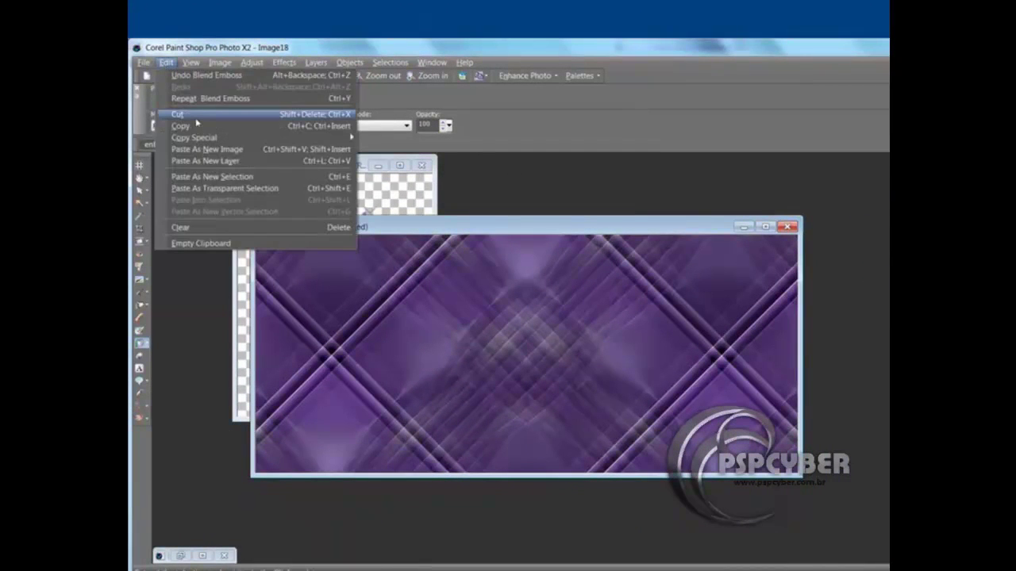
mouse_move(144, 62)
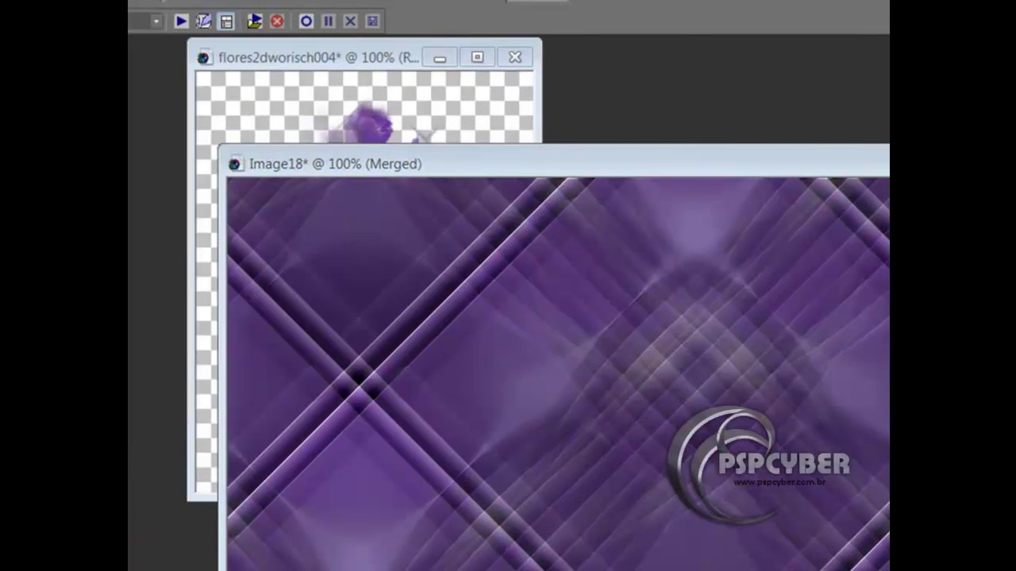
key("ctrl+n")
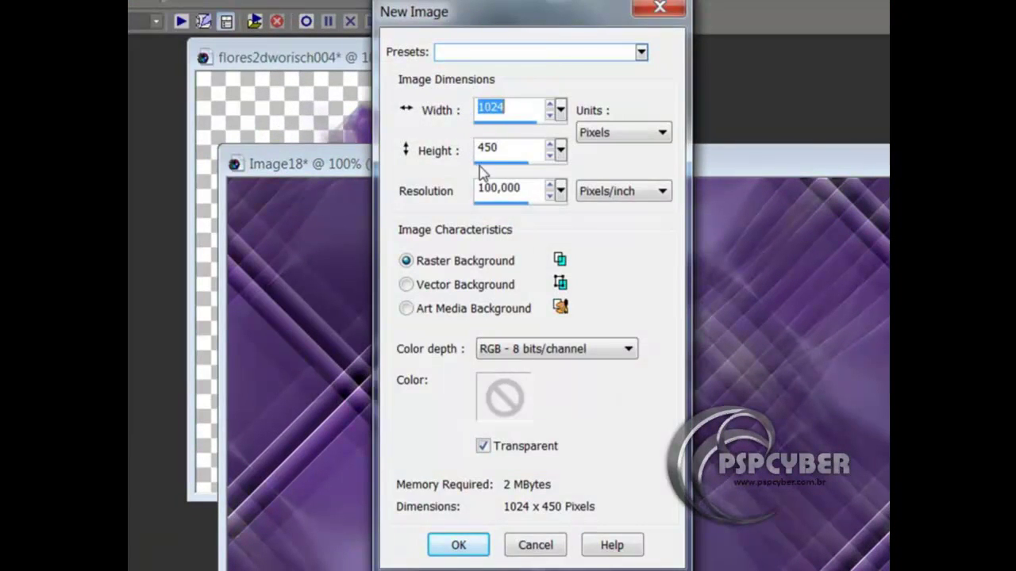
left_click(474, 546)
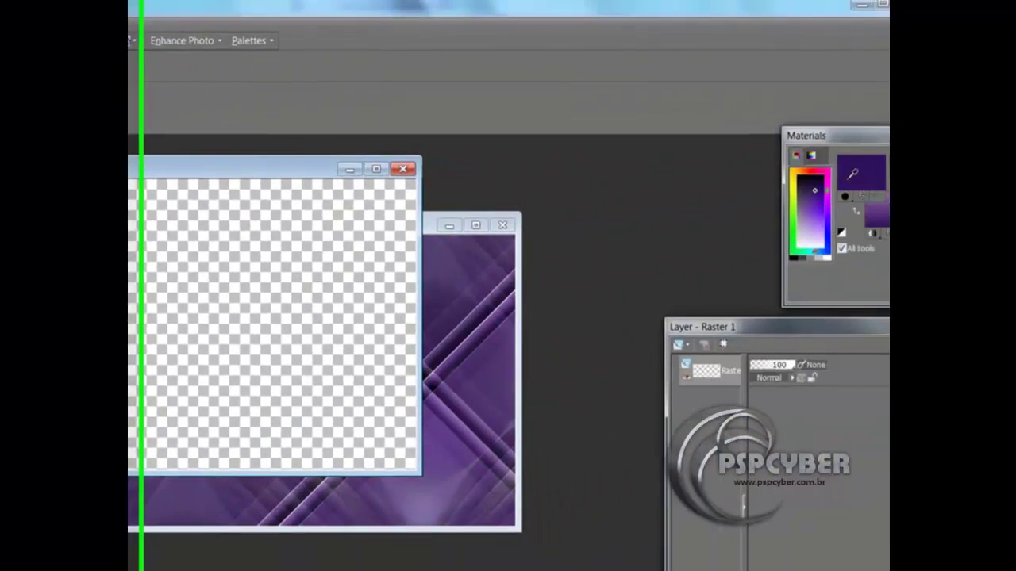
Step: Set the foreground material to the Image18 pattern with angle 0 and scale 50, and flood-fill the new transparent image with it
left_click(849, 170)
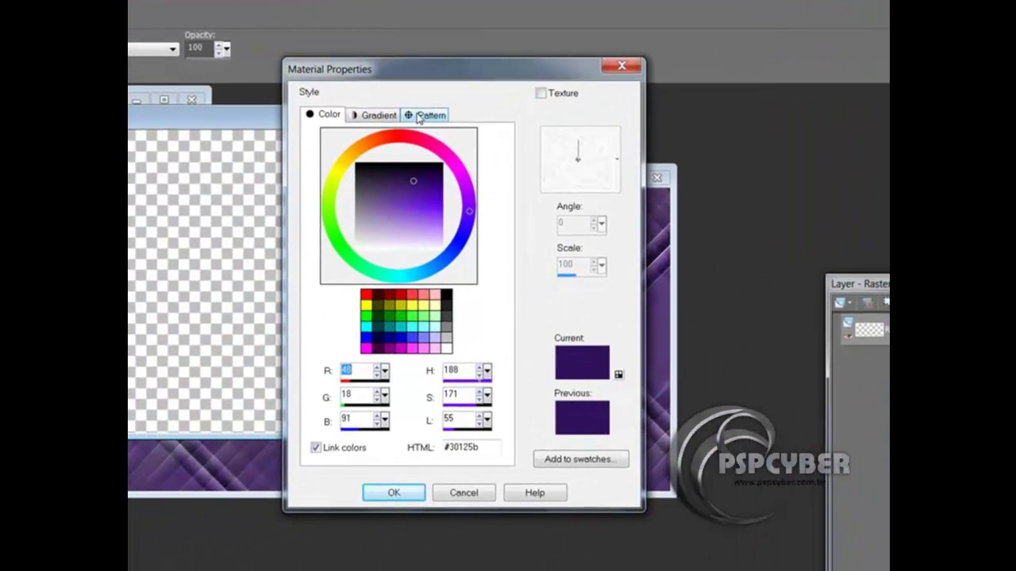
left_click(257, 169)
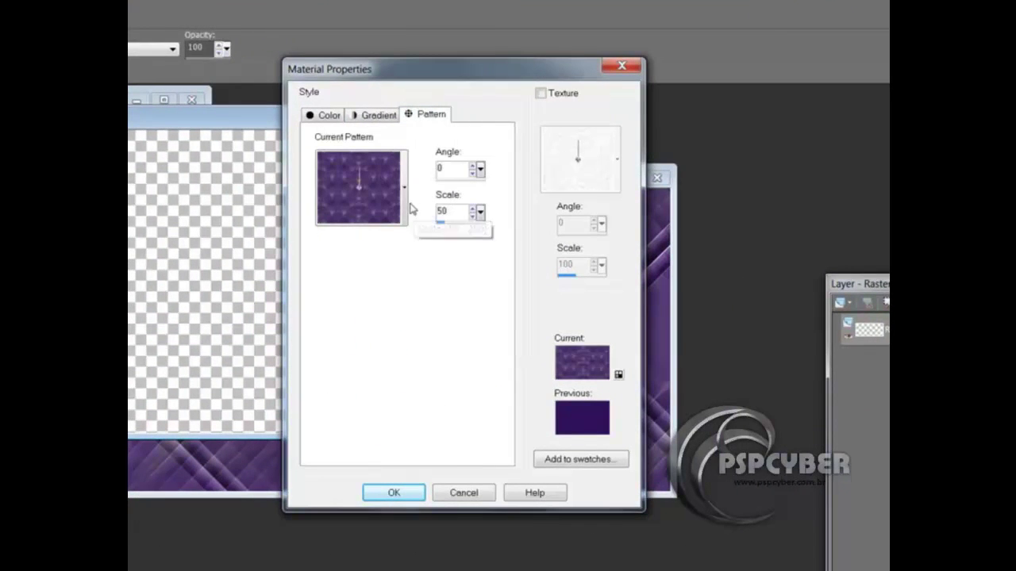
left_click(405, 190)
left_click(379, 157)
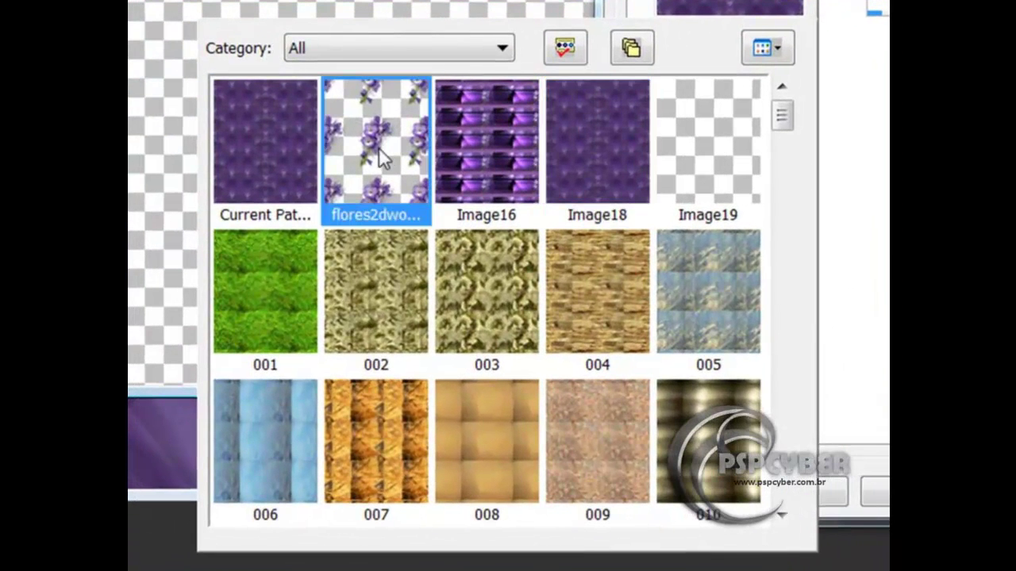
left_click(300, 163)
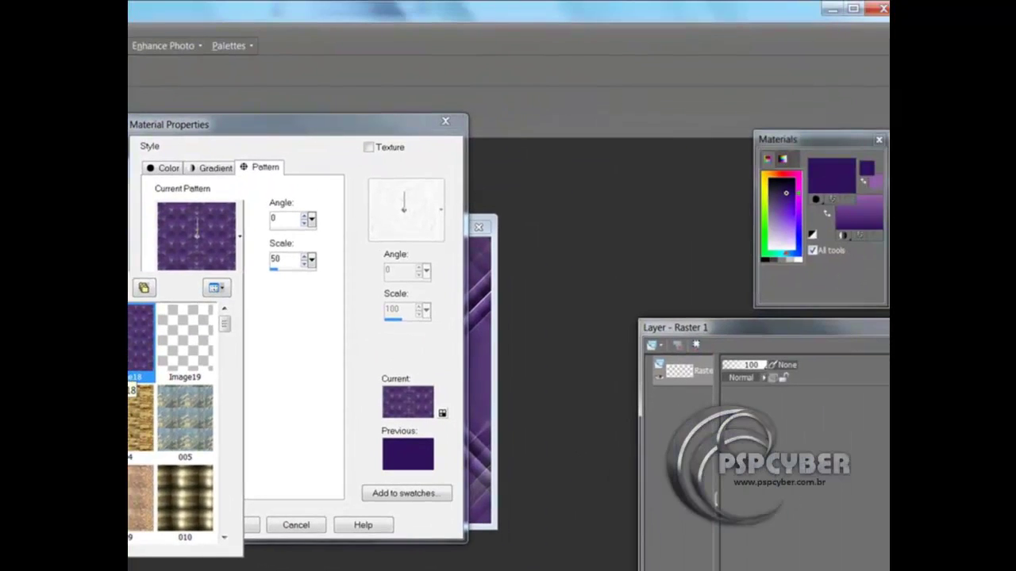
left_click(631, 208)
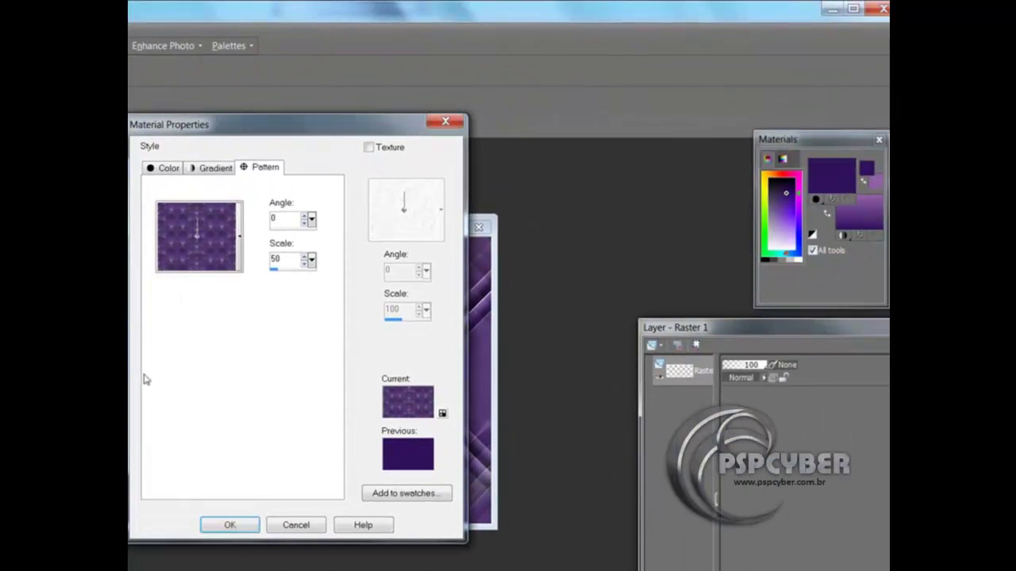
left_click(228, 524)
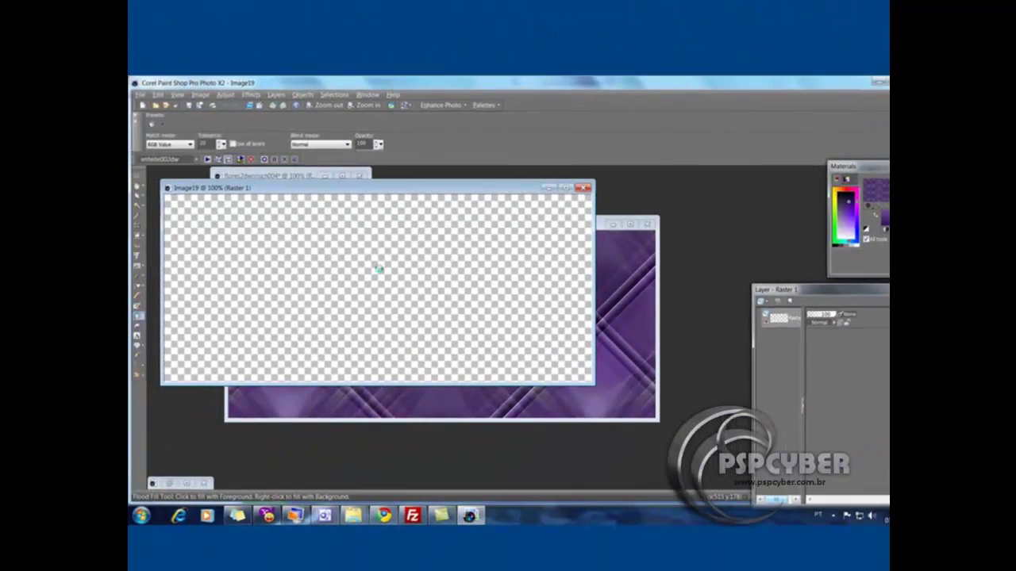
left_click(379, 269)
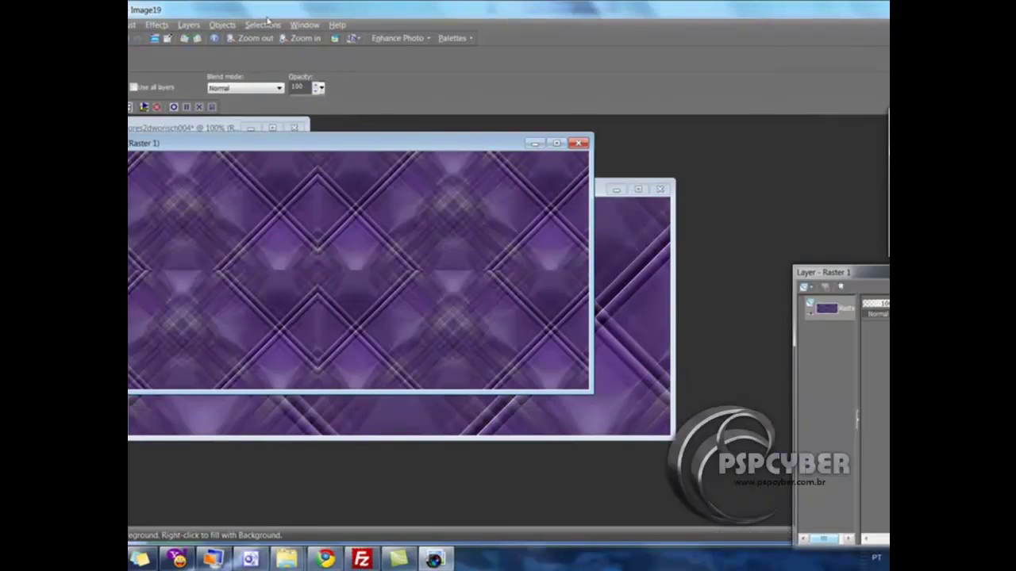
Step: Select the entire patterned image and contract the selection by 80 pixels
left_click(267, 25)
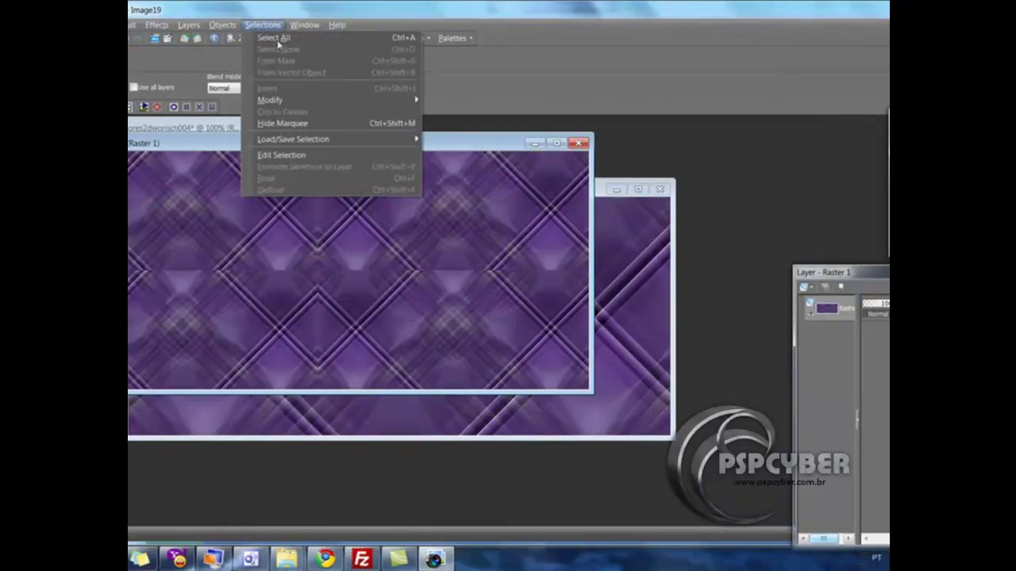
left_click(275, 38)
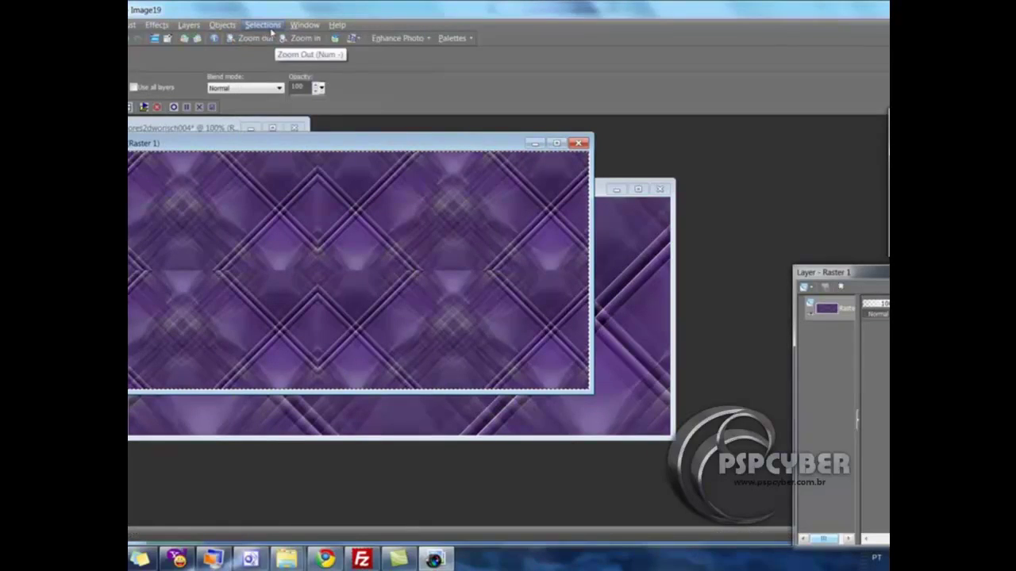
left_click(268, 25)
mouse_move(290, 101)
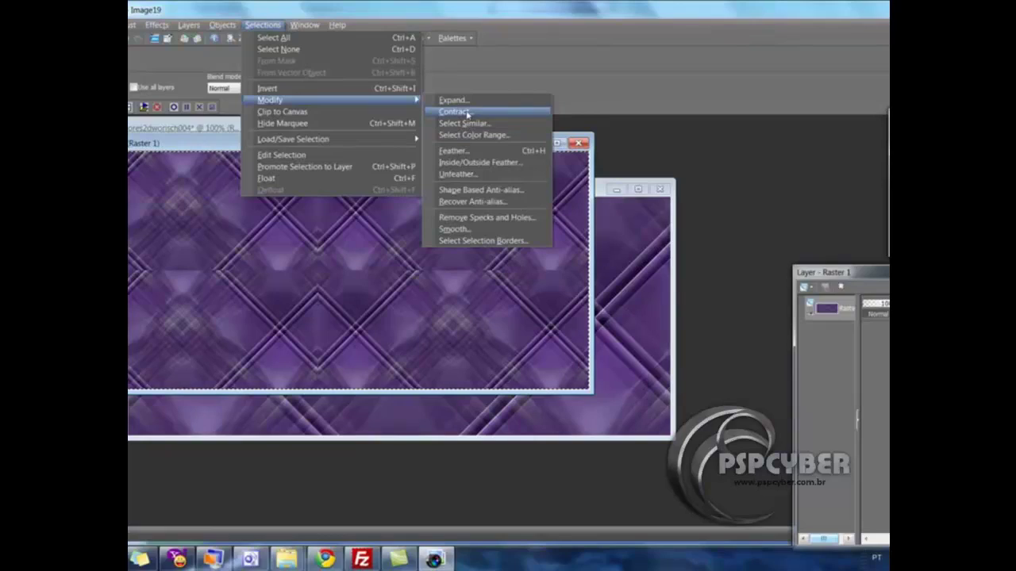
left_click(467, 114)
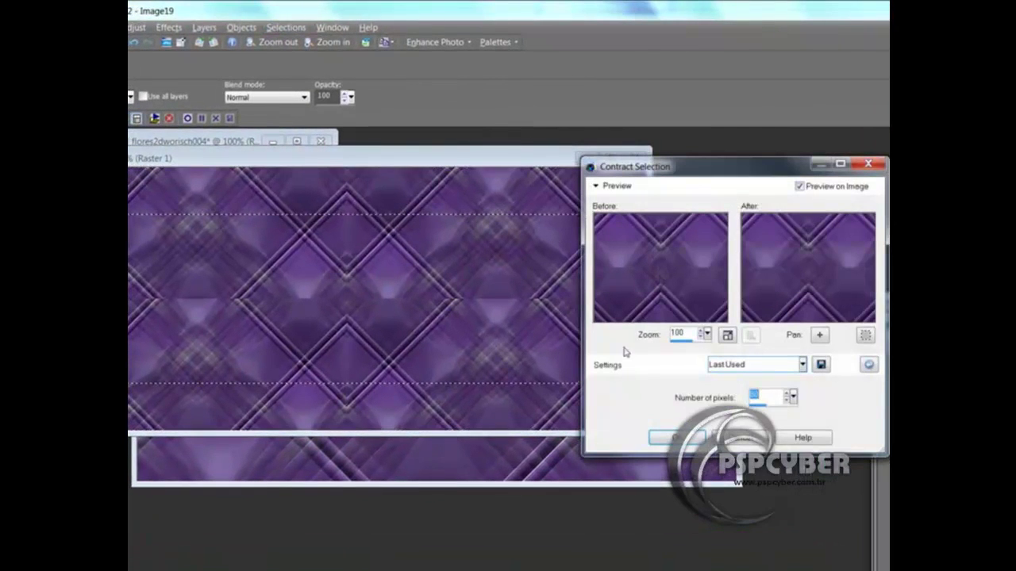
left_click(674, 438)
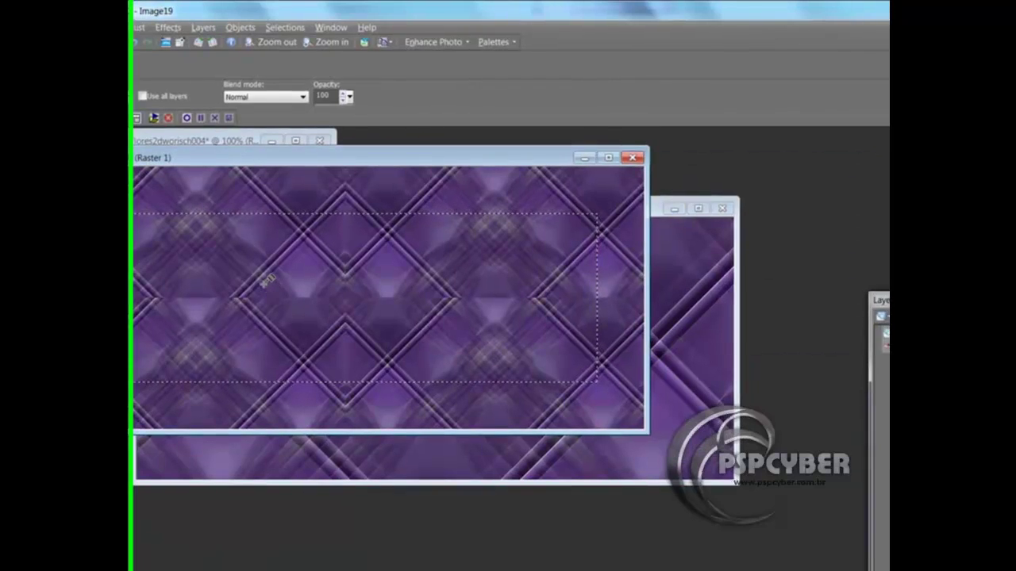
Step: Replace the selected area's contents with the purple gradient fill and add Uniform, Monochrome noise of 10
key("Delete")
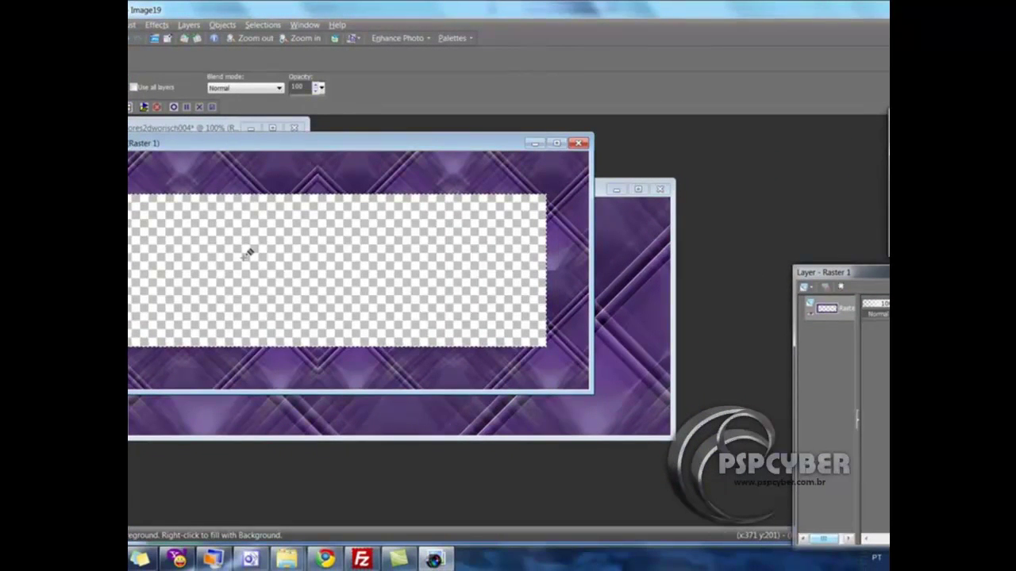
left_click(247, 252)
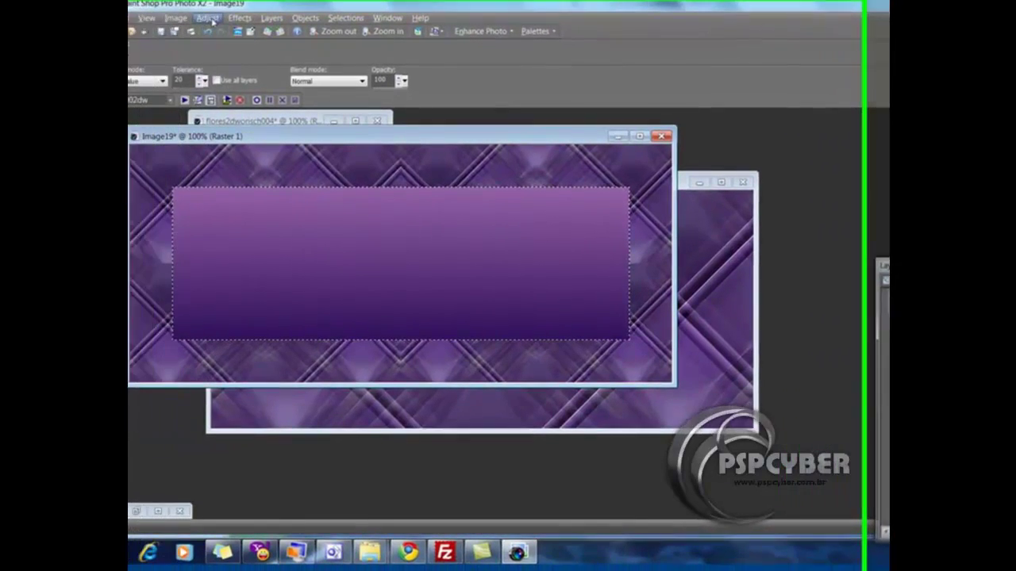
left_click(129, 25)
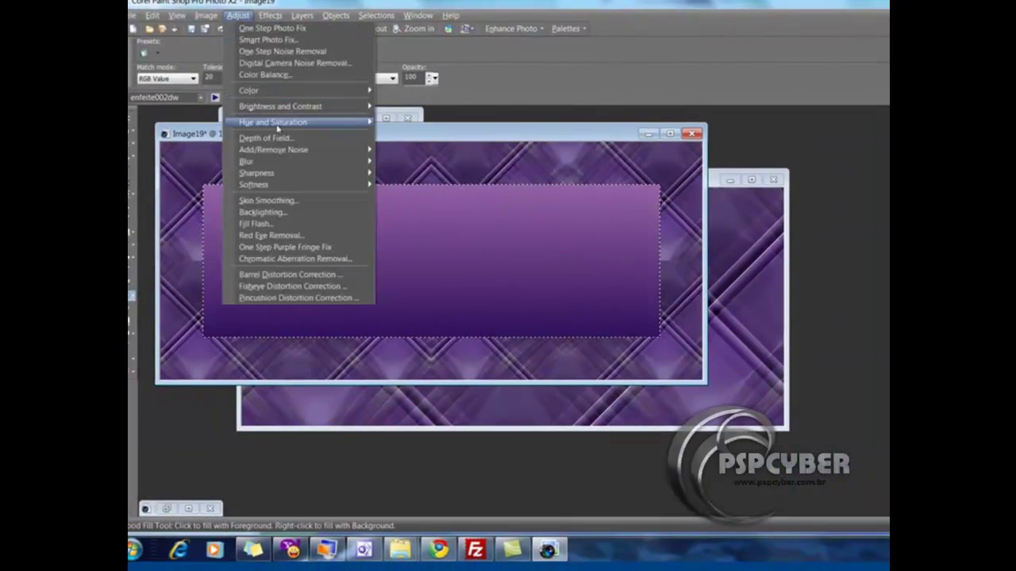
mouse_move(278, 149)
left_click(399, 154)
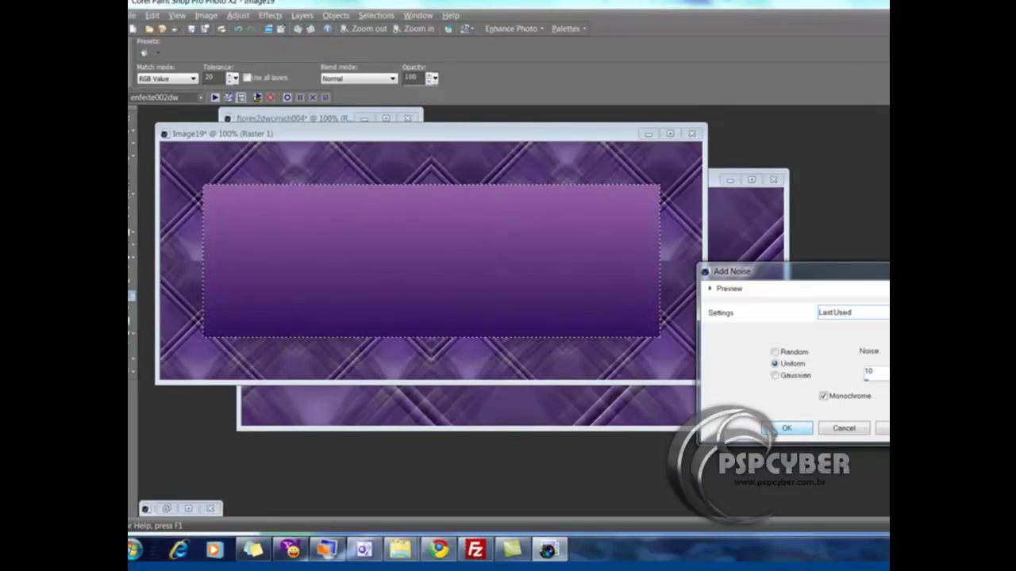
left_click(784, 427)
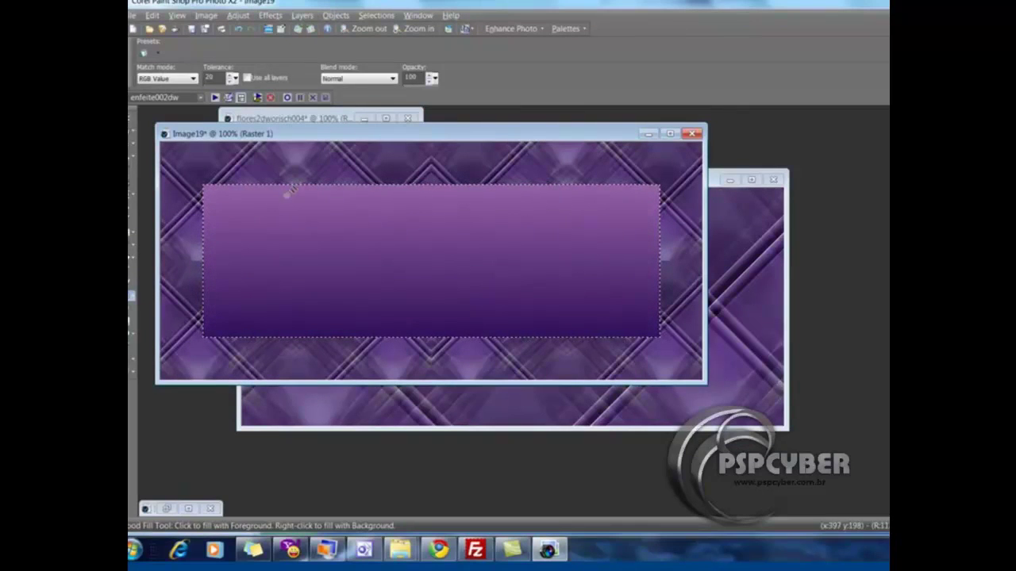
Step: Apply Blend Emboss to the gradient area with offsets -1.000, intensity 0.250, gray level 64, color blends 0.938 and Edge Wrap on
left_click(270, 15)
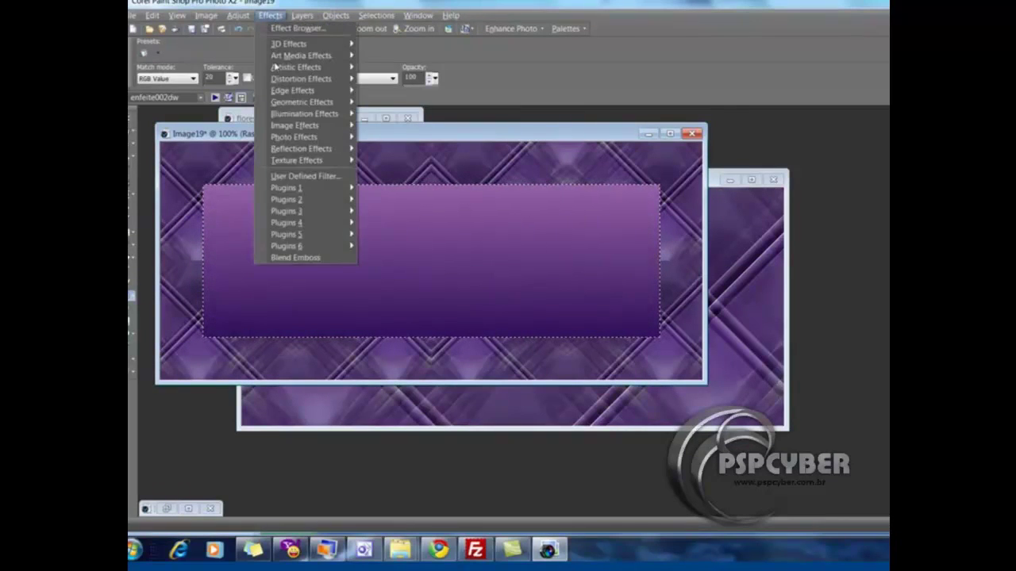
left_click(295, 258)
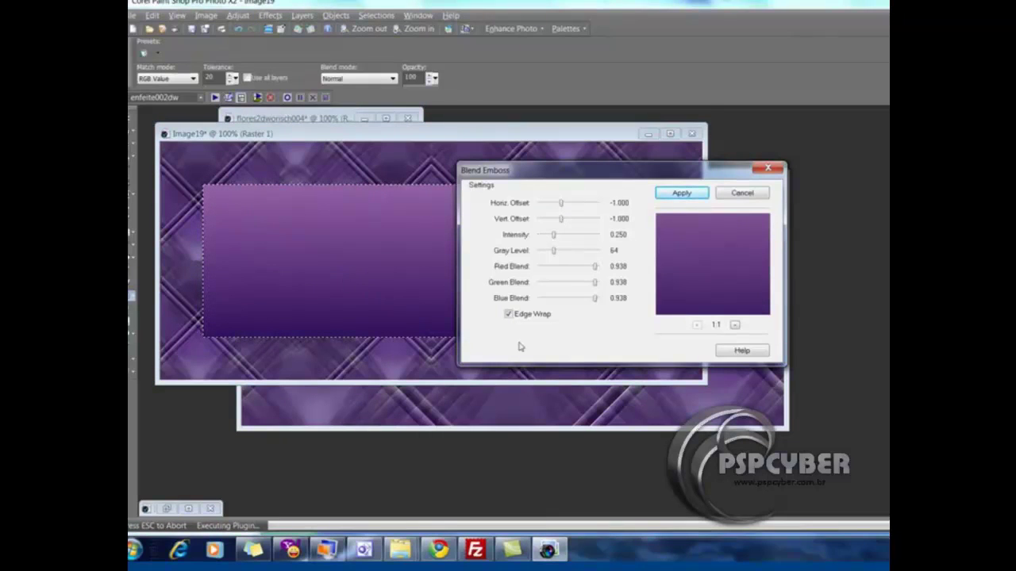
left_click(681, 195)
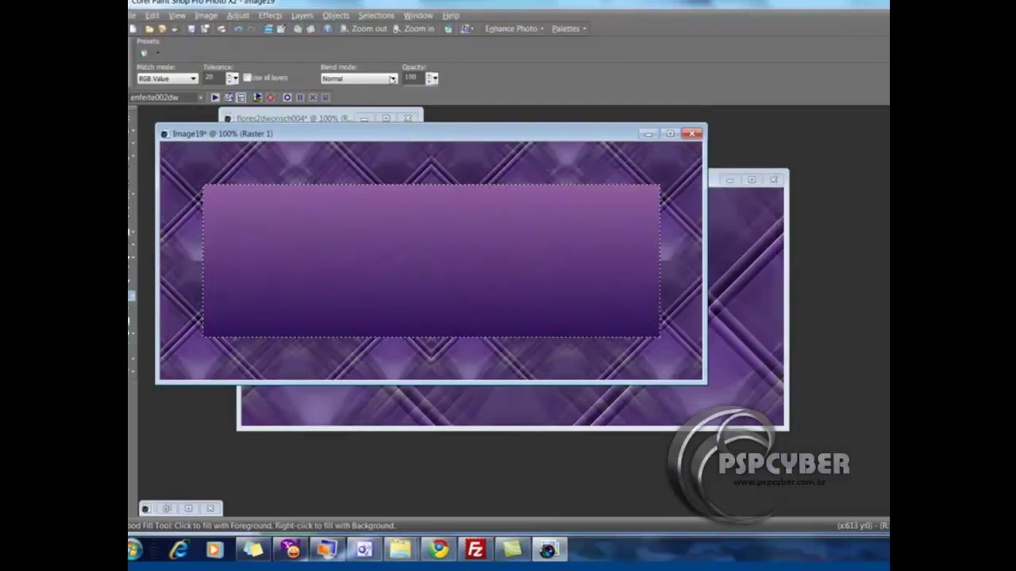
Step: Add a black drop shadow to the selected panel with vertical offset 19, horizontal offset 25, opacity 54 and blur 22.34
left_click(271, 17)
mouse_move(287, 43)
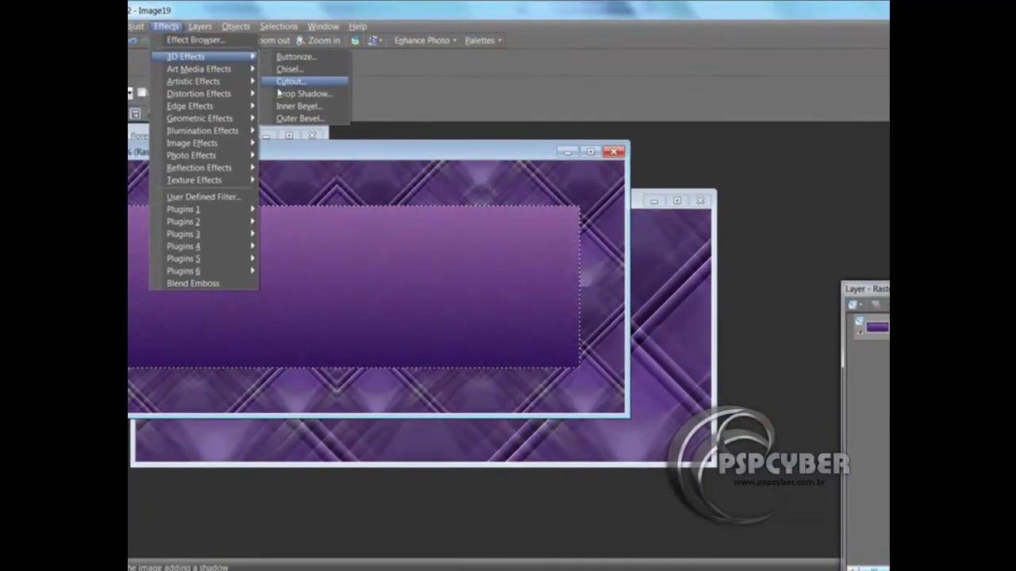
left_click(300, 93)
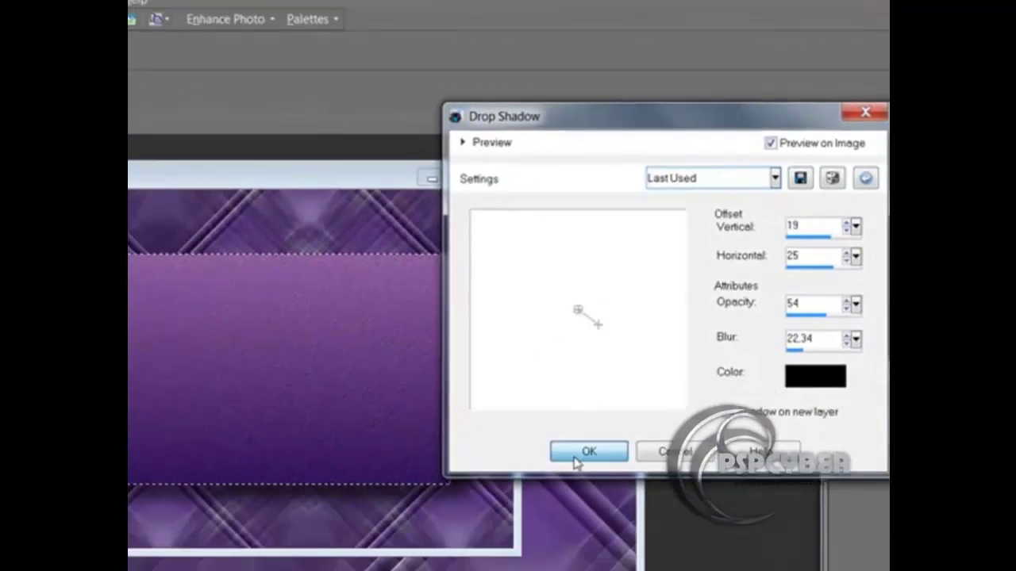
left_click(504, 544)
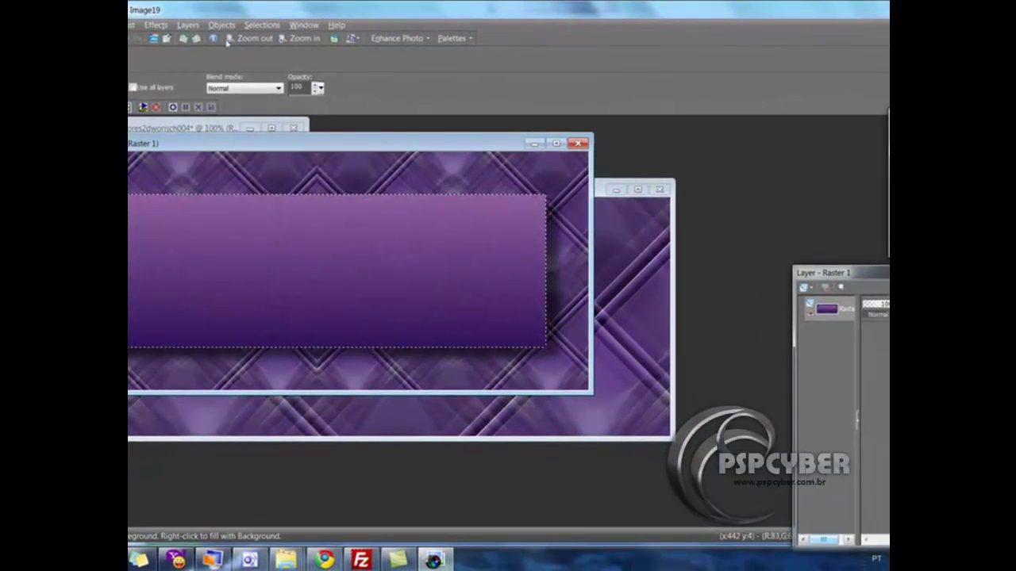
Step: Apply the Filters Unlimited 2.0 effect 3D Glass Frame 2 with frame size 50 and contrast 128 to the panel and clear the selection
left_click(155, 24)
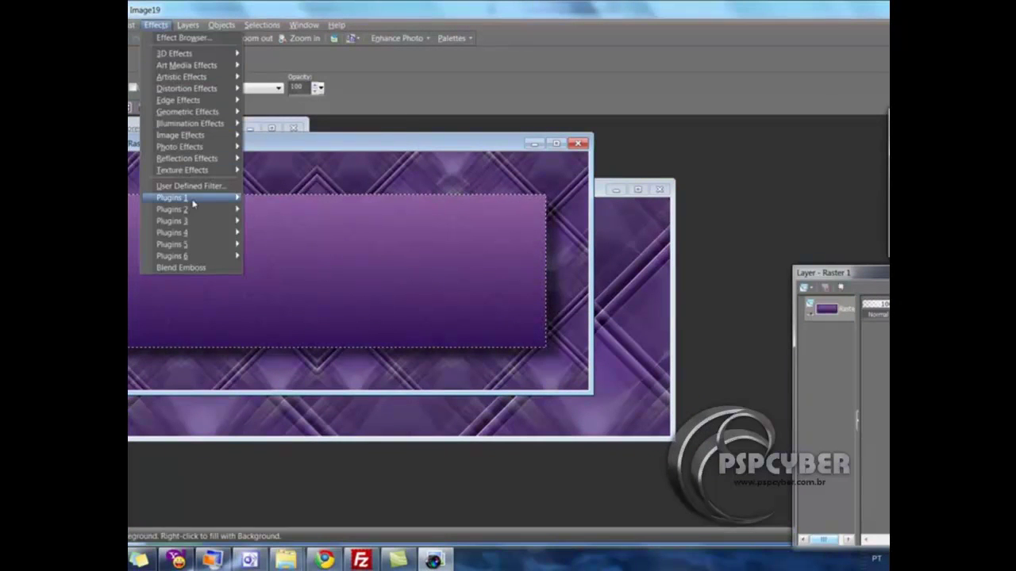
mouse_move(194, 198)
mouse_move(302, 23)
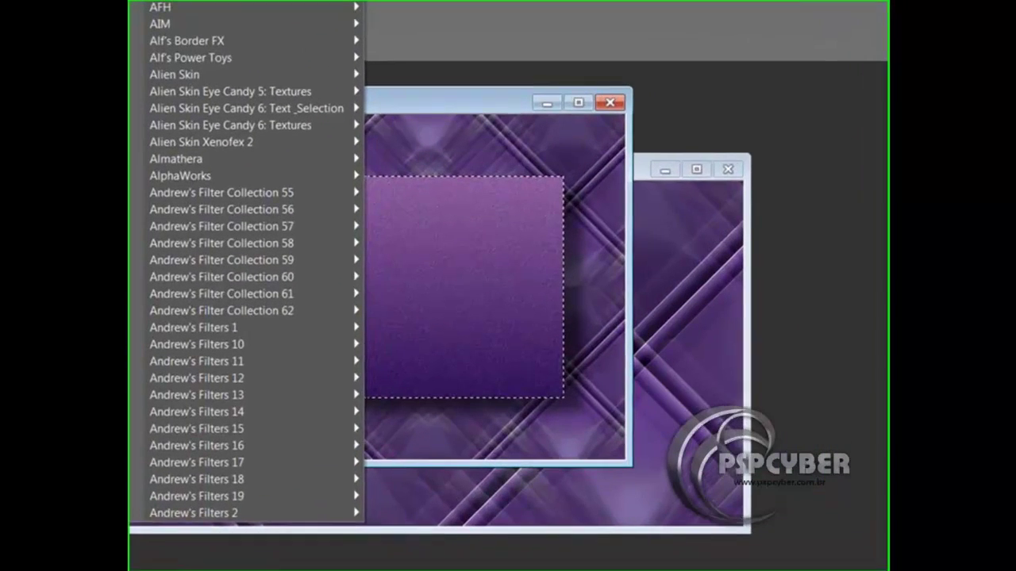
left_click(429, 20)
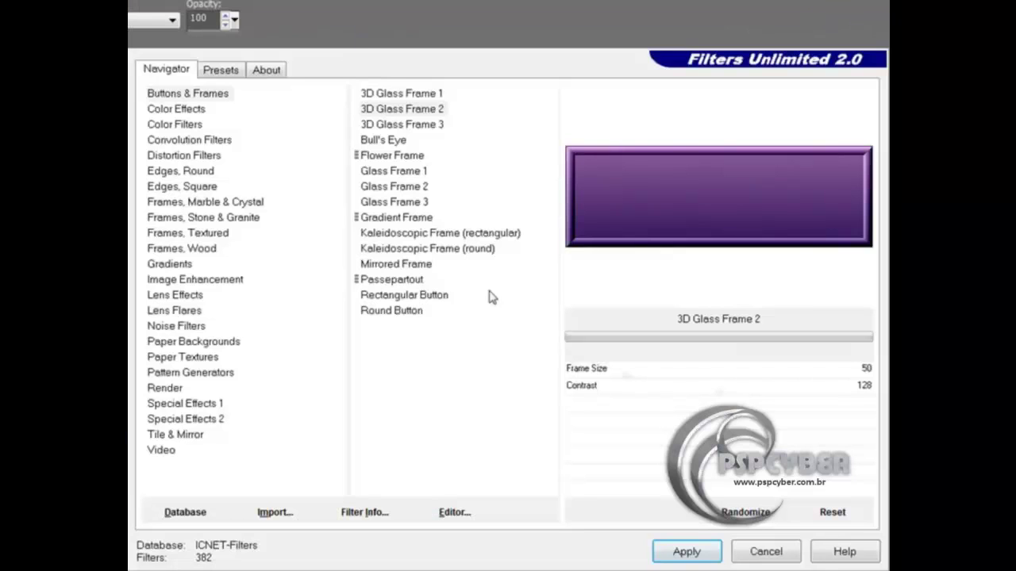
left_click(684, 551)
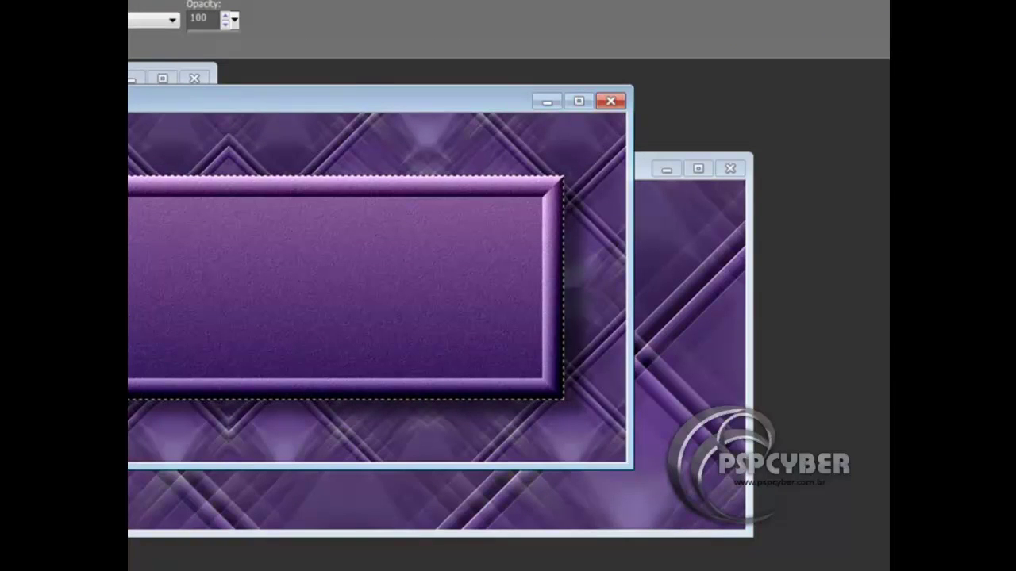
left_click(384, 13)
left_click(388, 37)
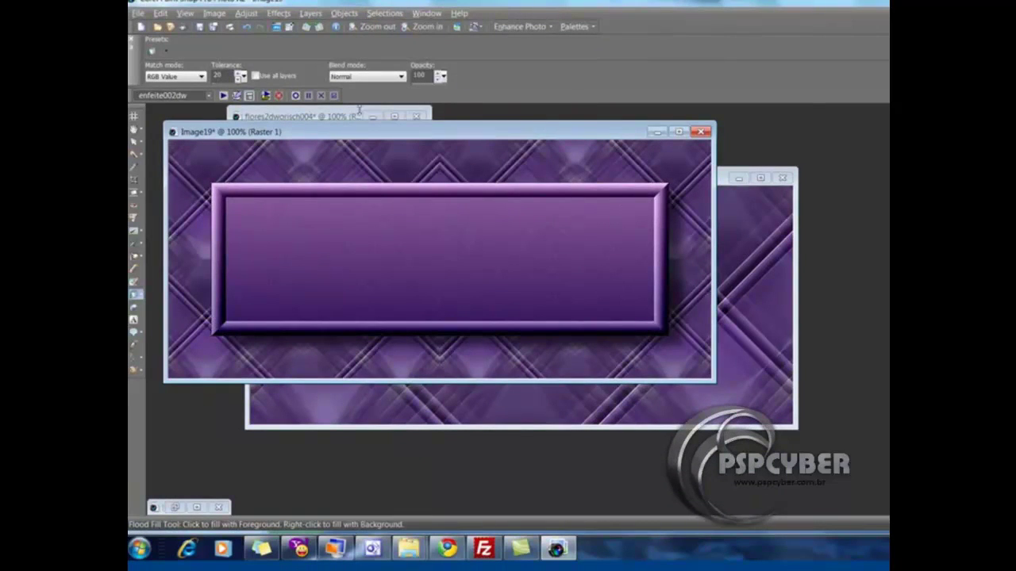
Step: Apply the Kaleidoscope reflection effect to the framed image
left_click_drag(364, 132, 468, 171)
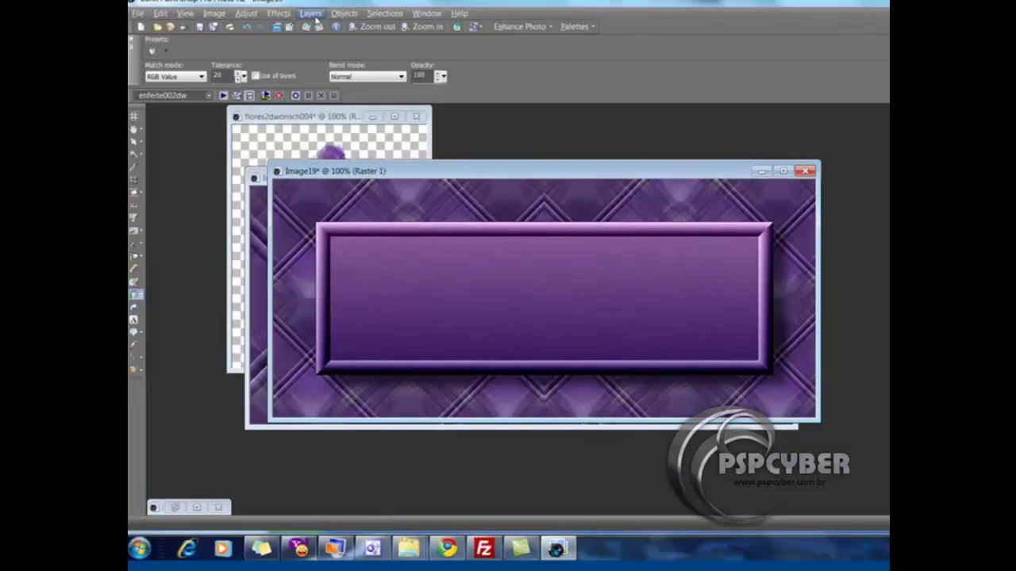
left_click(278, 13)
mouse_move(309, 149)
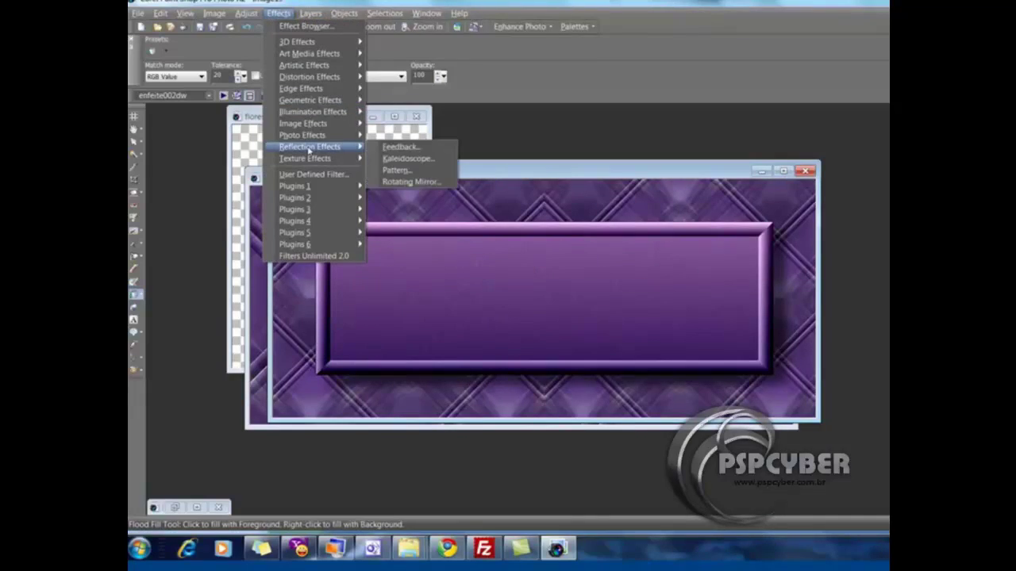
left_click(406, 160)
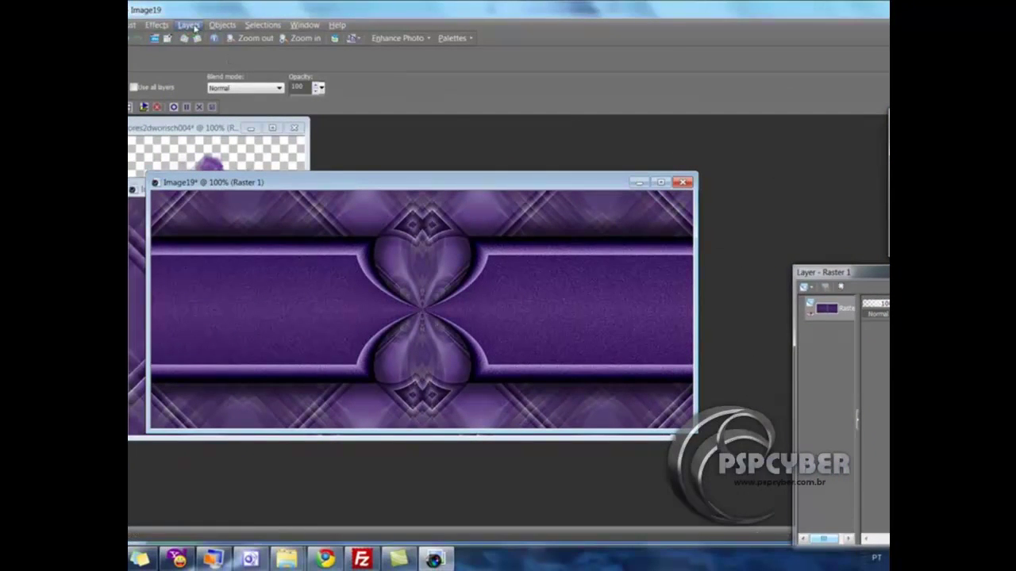
Step: Apply the Lights illumination effect to the kaleidoscope image with the araralightdw preset and darkness 85
left_click(158, 26)
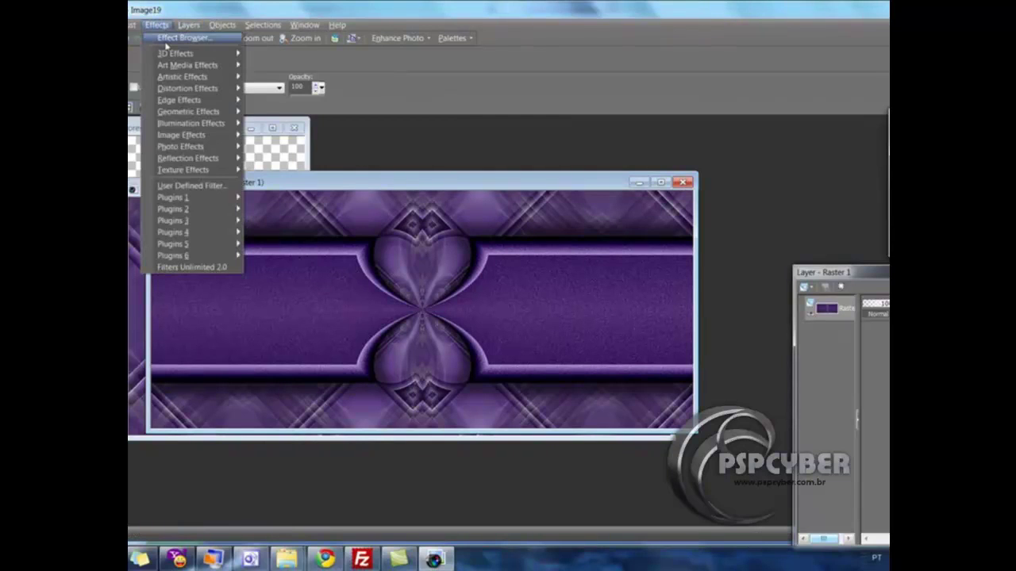
mouse_move(183, 123)
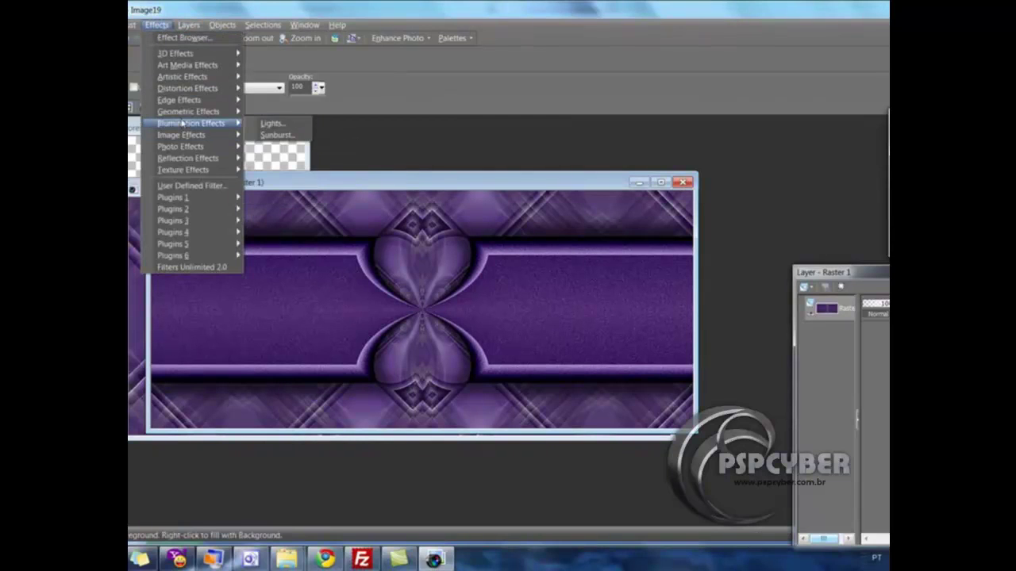
left_click(271, 125)
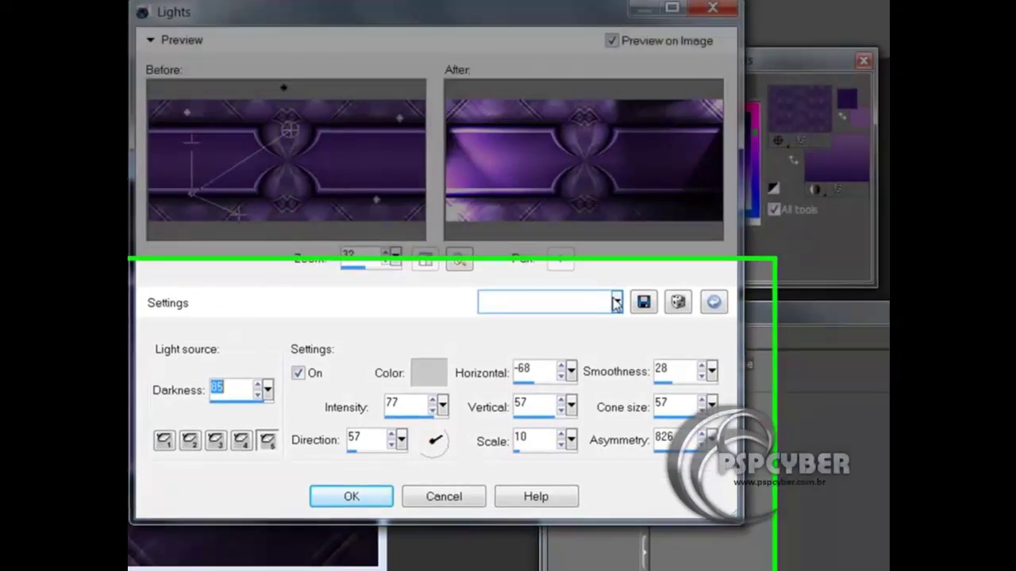
left_click(608, 323)
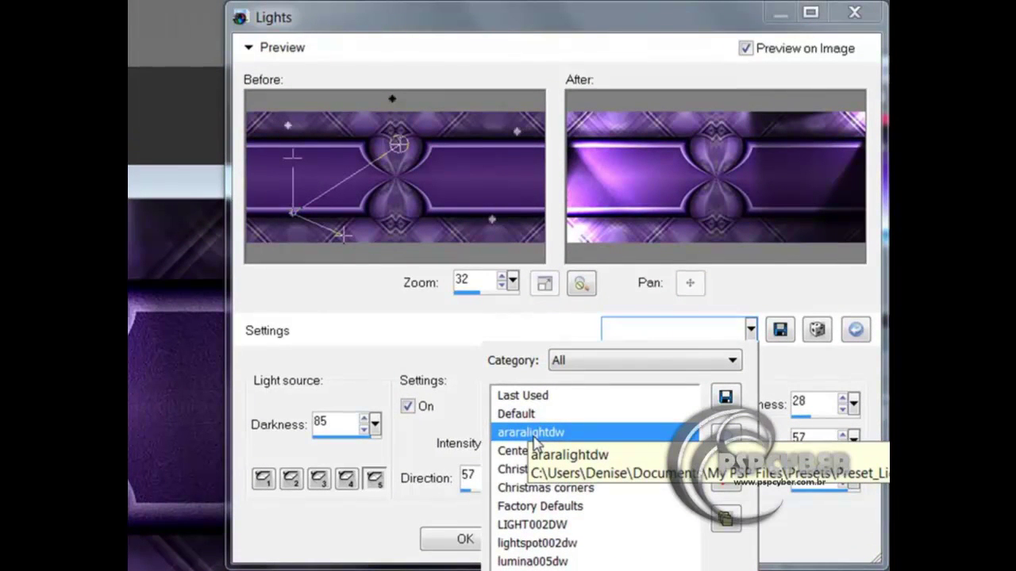
left_click(533, 435)
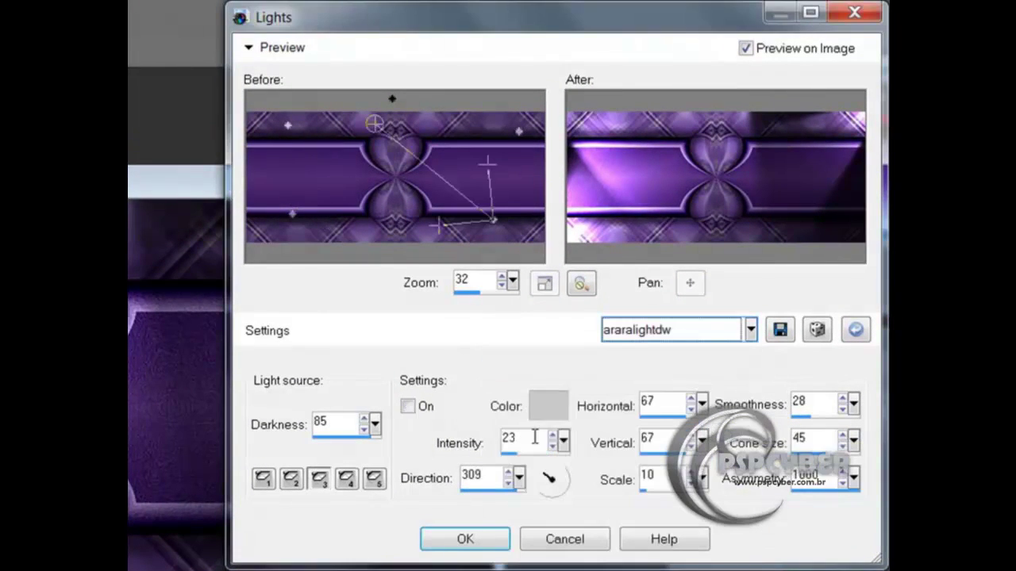
left_click(465, 540)
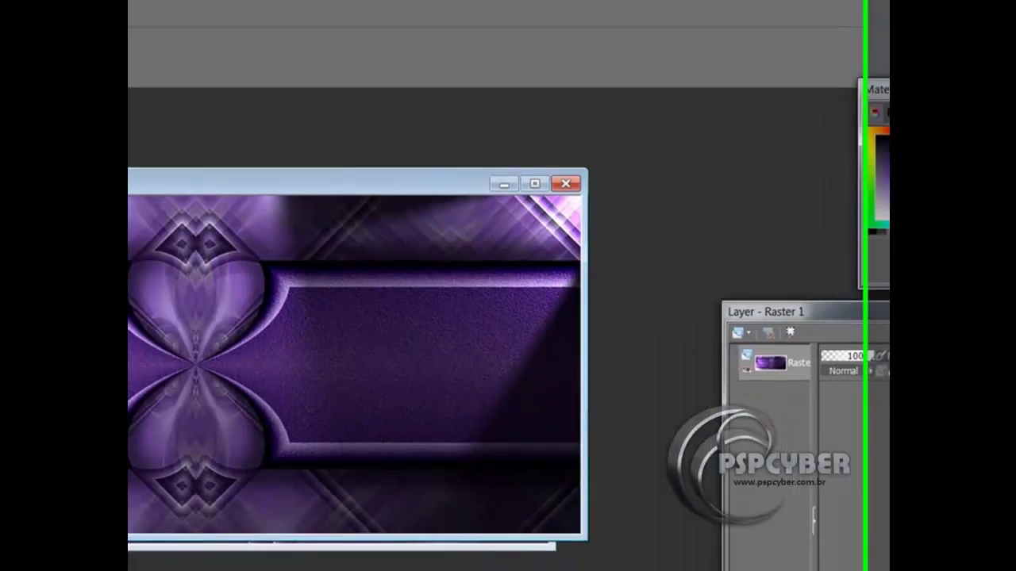
Step: Load the MASK24DW mask from disk onto the layer with Fit to canvas, Source luminance and Hide all mask
left_click(188, 24)
mouse_move(239, 224)
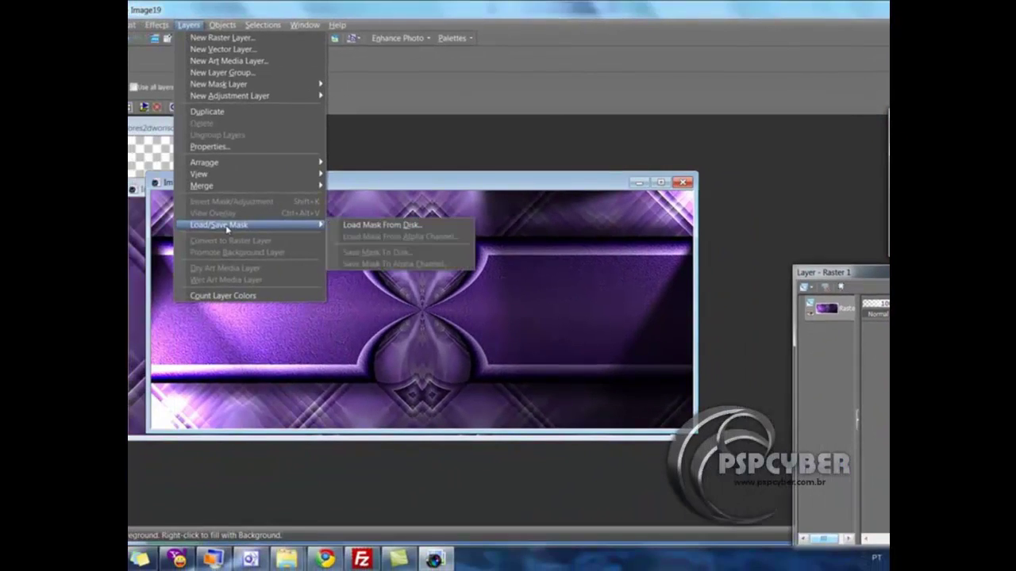
left_click(361, 229)
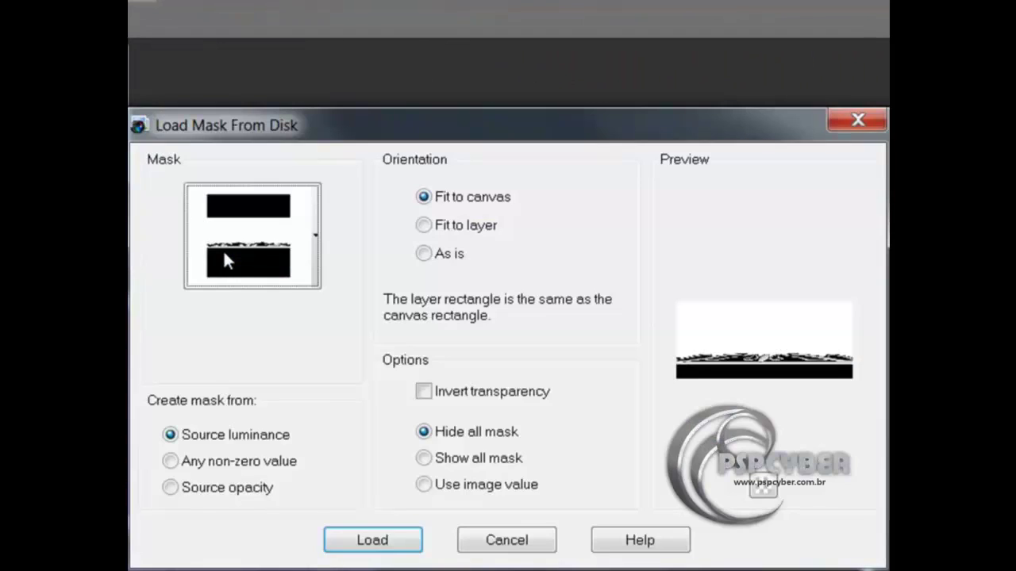
left_click(315, 276)
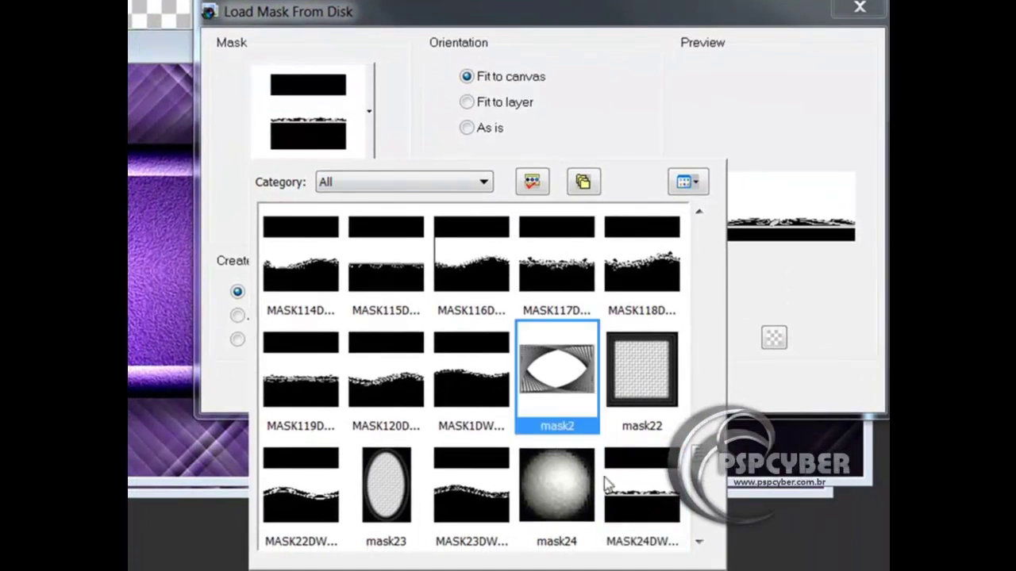
left_click(633, 521)
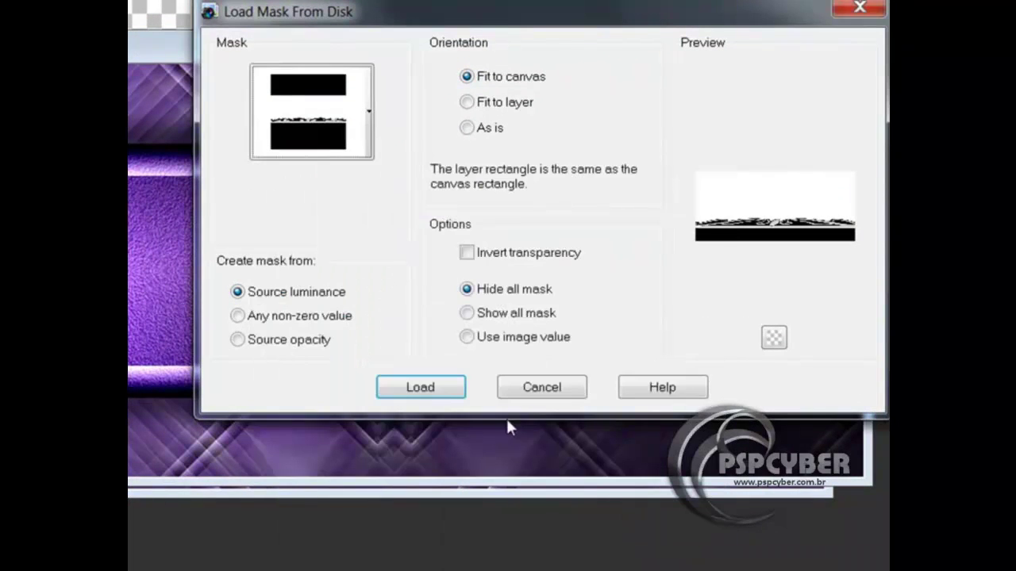
left_click(451, 397)
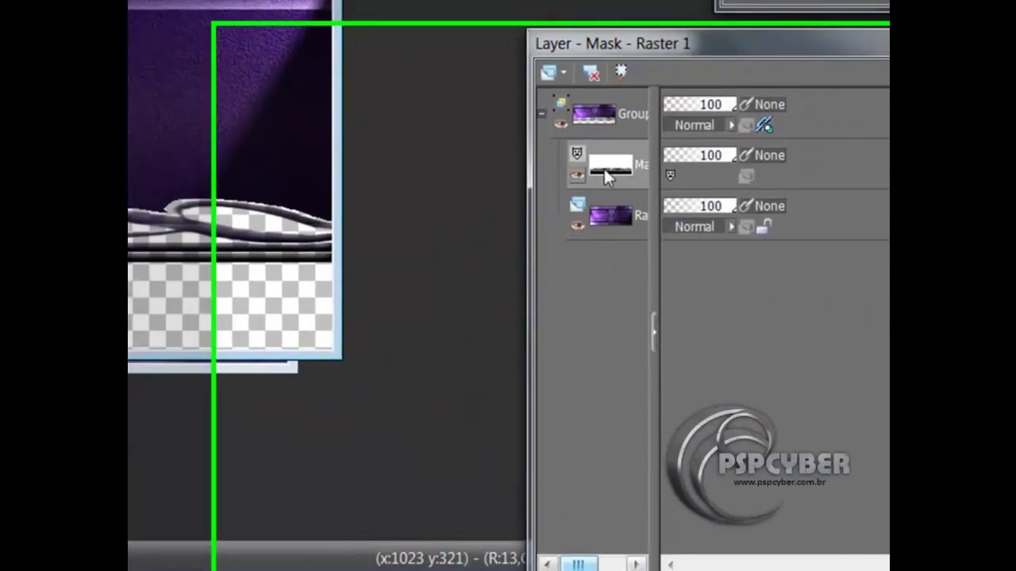
Step: Merge the mask group and apply a black drop shadow with vertical offset 19, horizontal offset 25, opacity 54 and blur 22.34
right_click(608, 170)
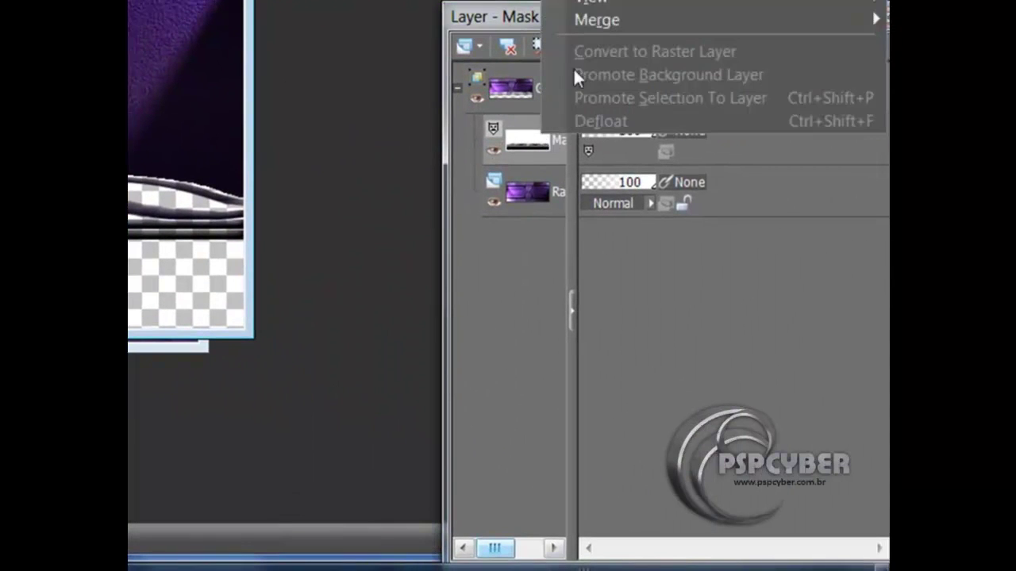
mouse_move(579, 23)
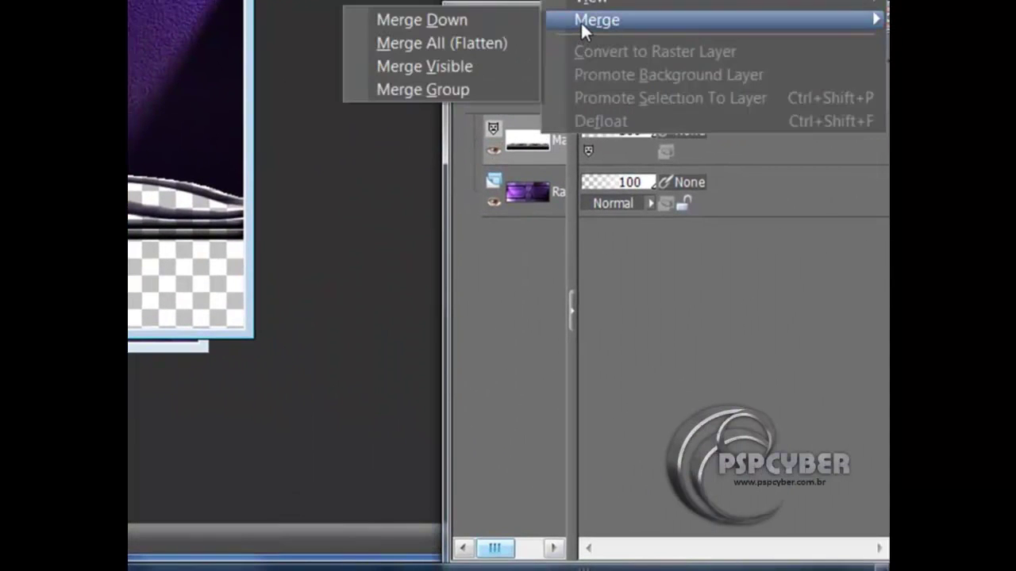
left_click(457, 88)
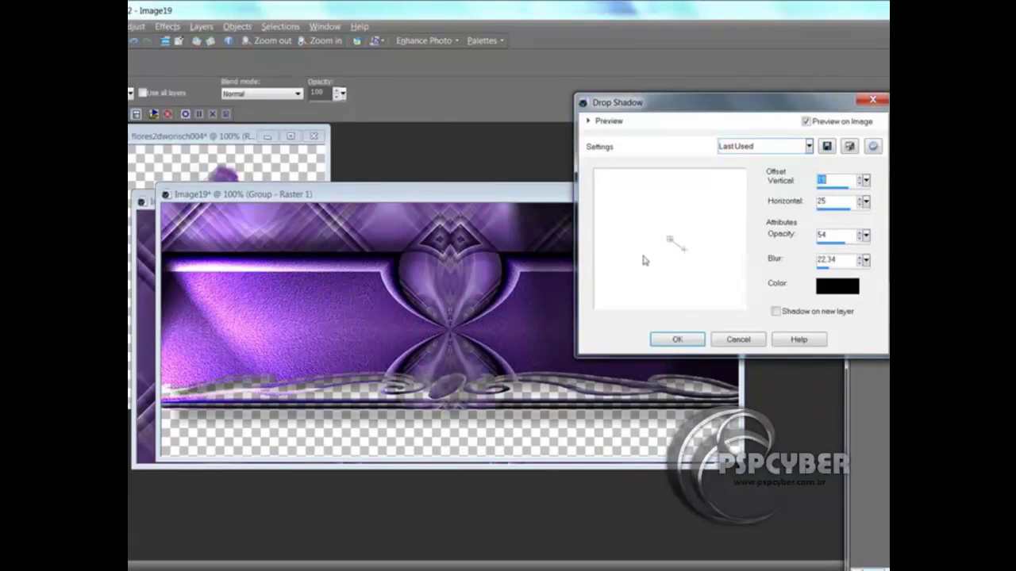
left_click(673, 340)
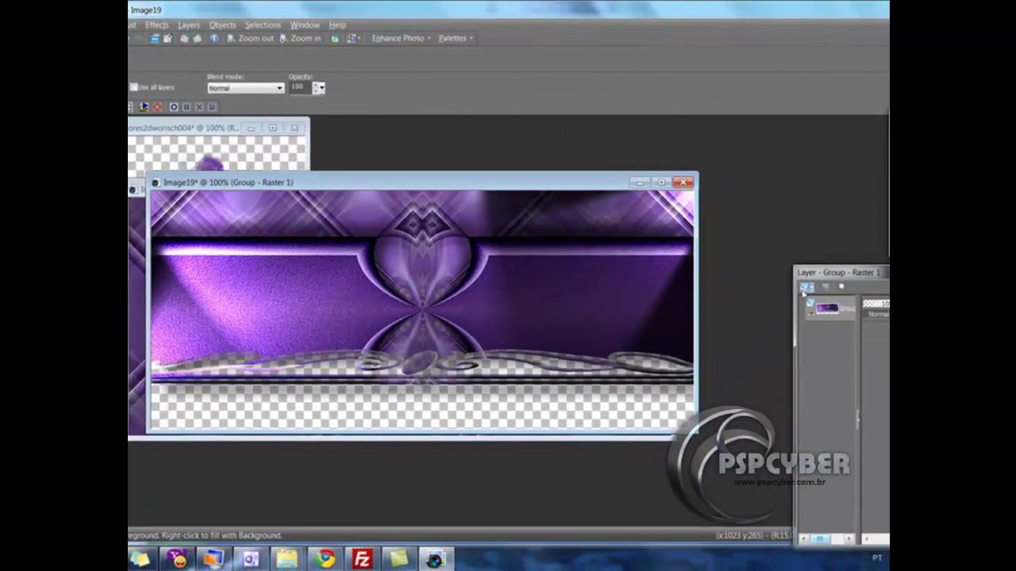
Step: Add a new raster layer with default settings beneath the merged group layer and fill it with the purple gradient
left_click(804, 288)
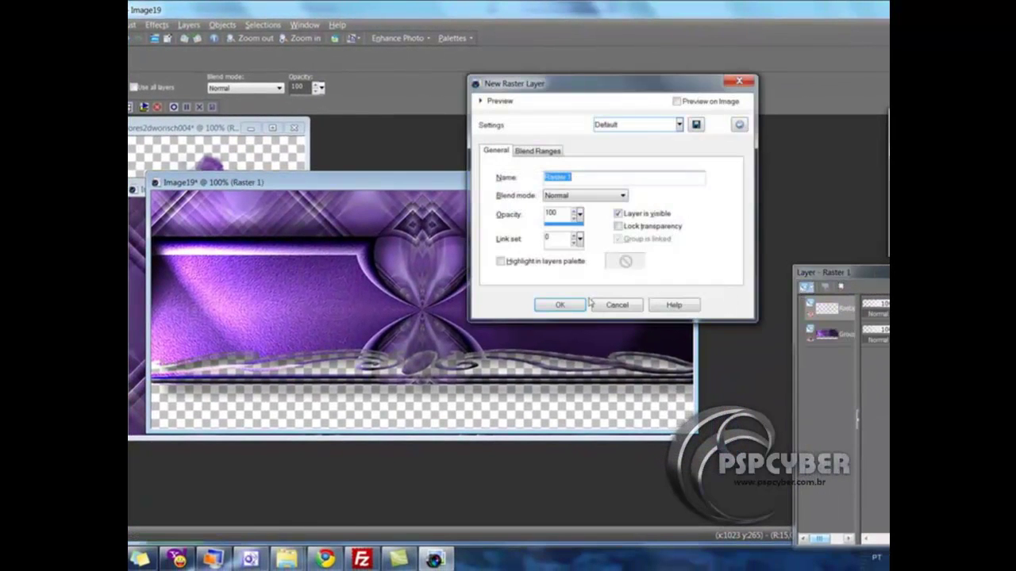
left_click(560, 306)
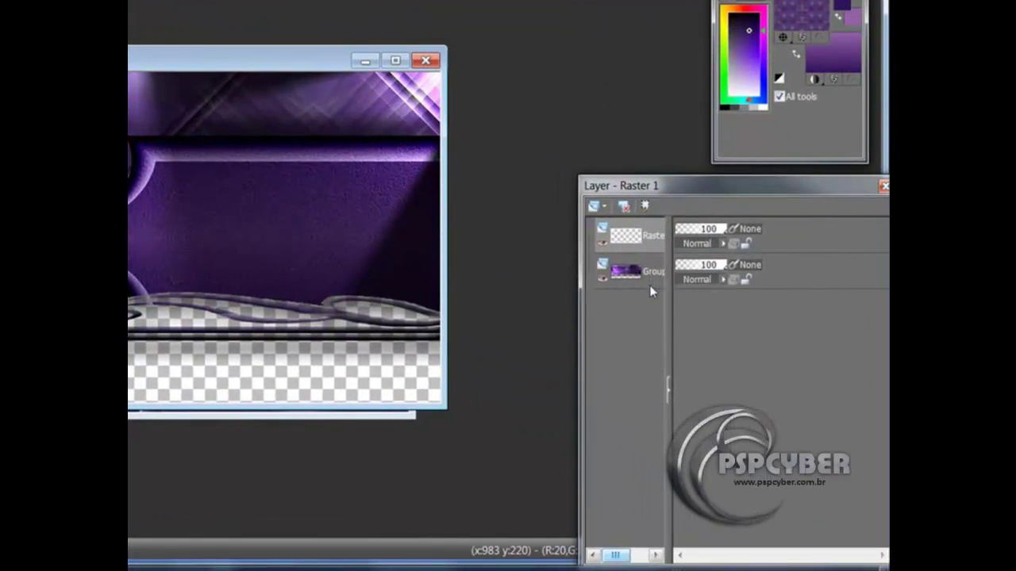
left_click_drag(646, 289, 646, 281)
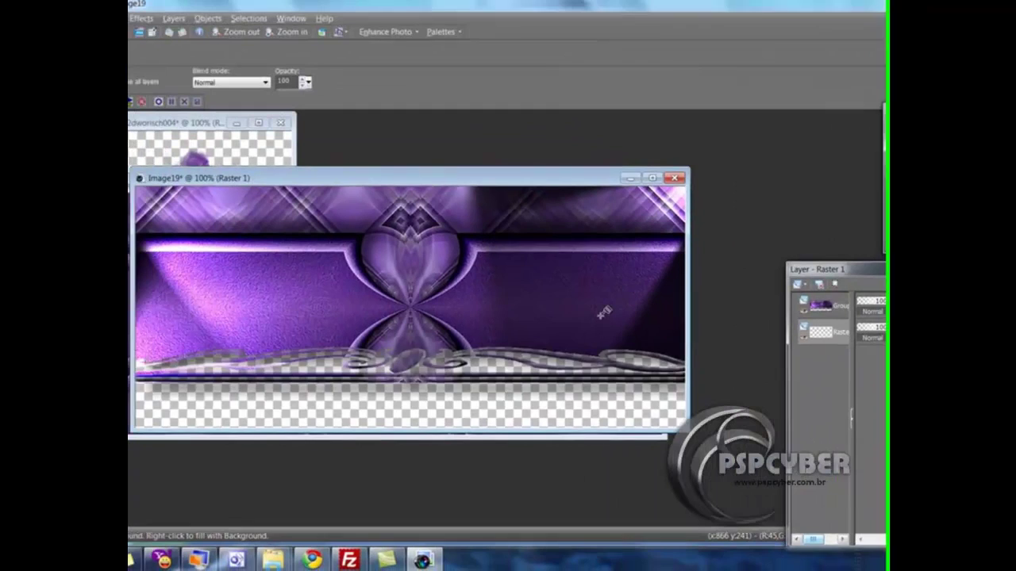
left_click(603, 312)
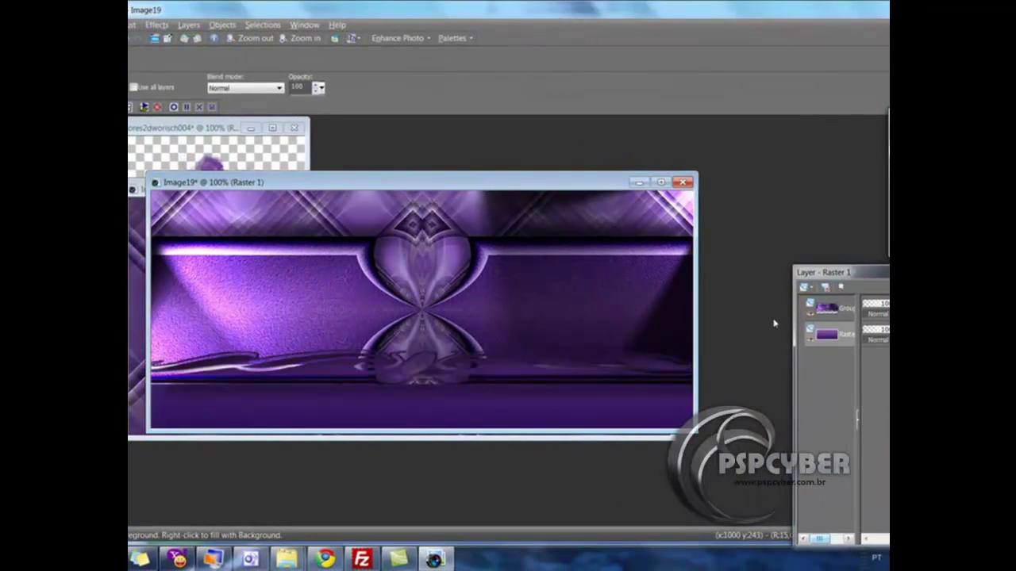
Step: Paste the copied purple flower image as a new layer above the merged group layer
left_click(846, 311)
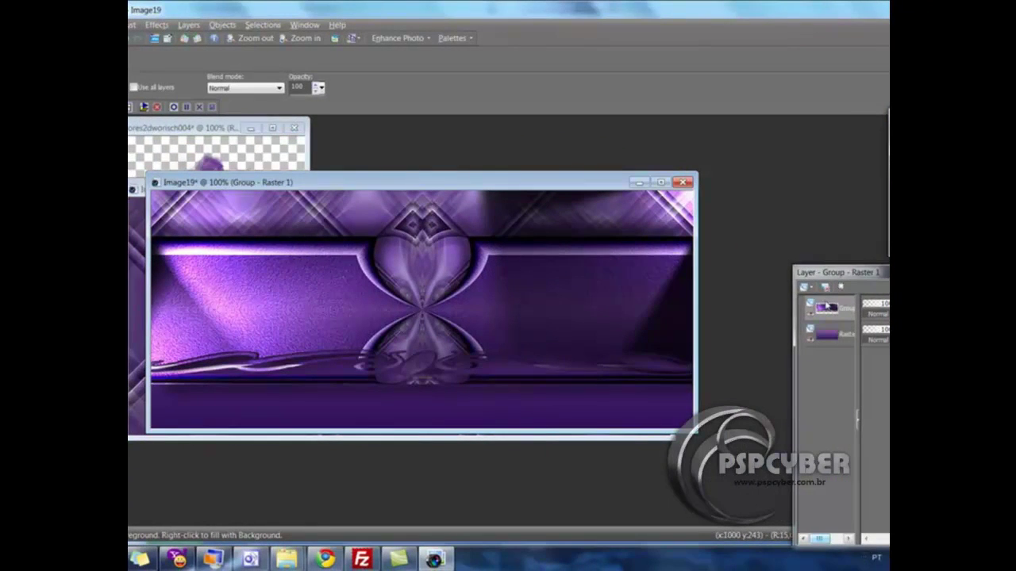
key("ctrl+l")
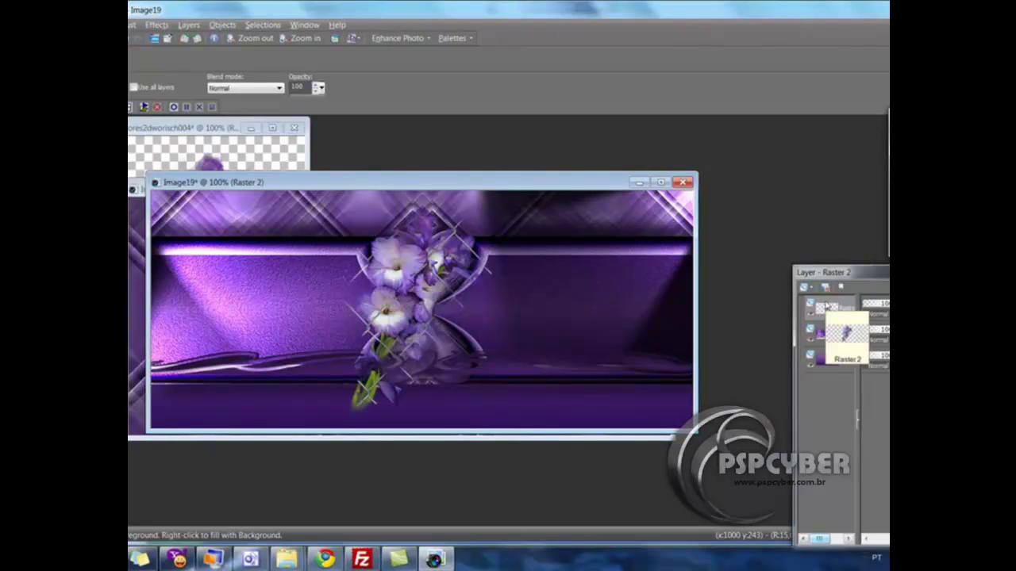